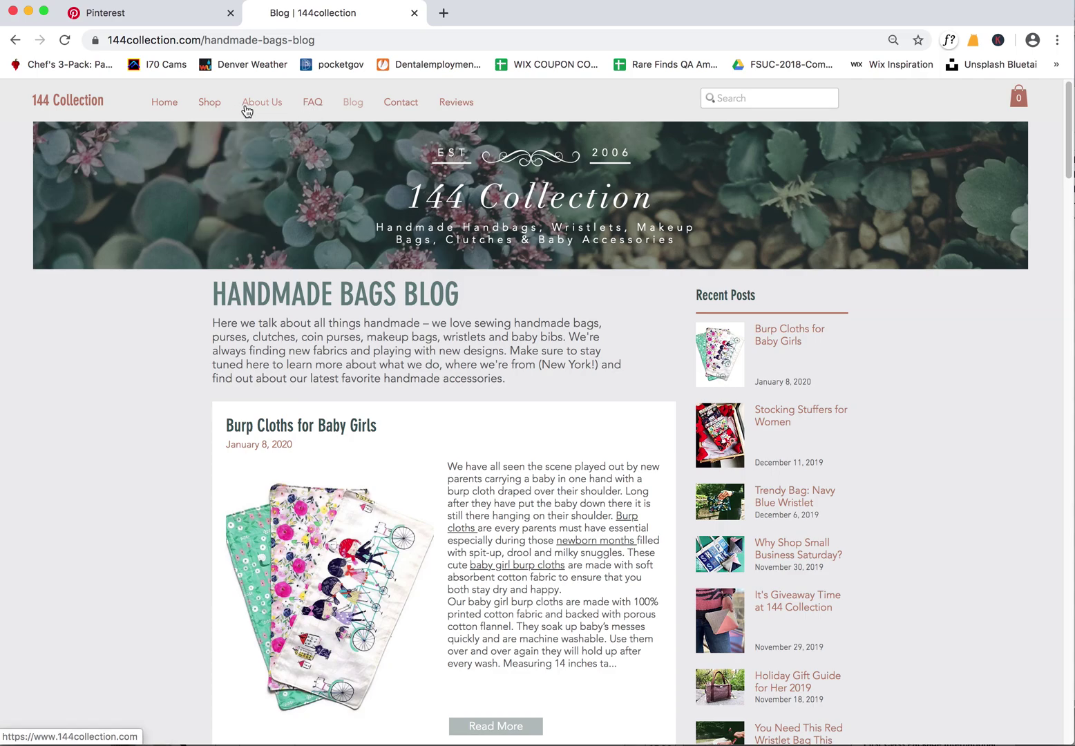
Open the 144 Collection Wristlets shop page from the Shop menu and scroll to the product grid
{"action": "mouse_move", "coordinate": [210, 105]}
{"action": "left_click", "coordinate": [226, 156]}
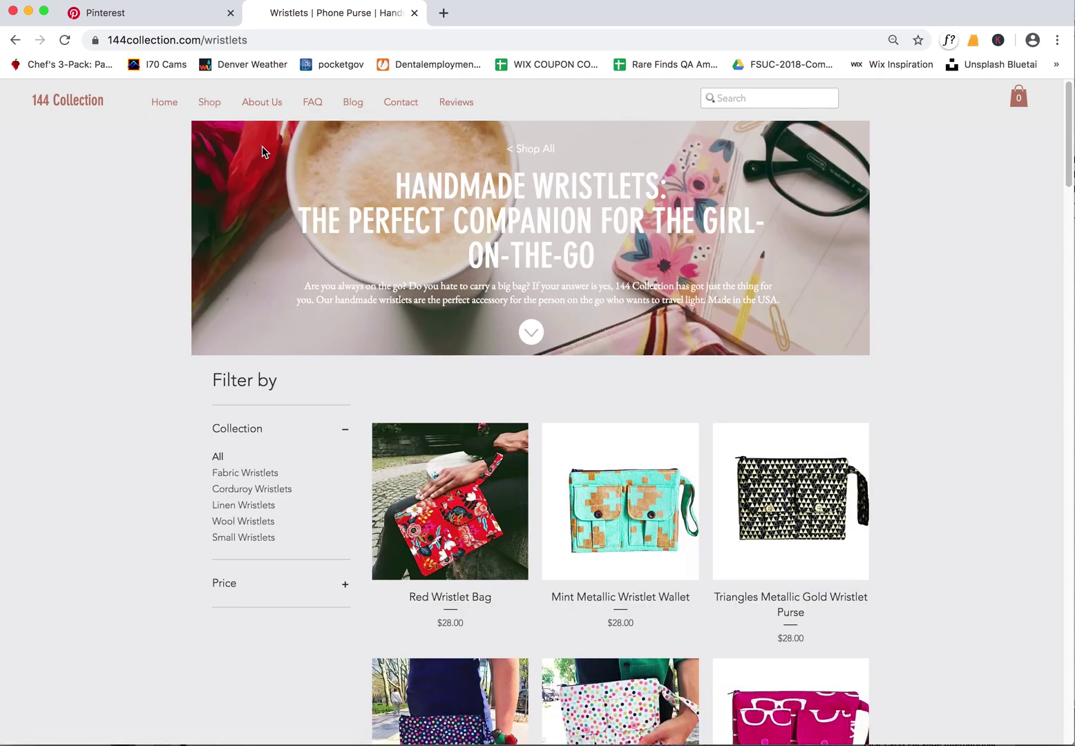
{"action": "left_click_drag", "start_coordinate": [1073, 162], "coordinate": [1057, 212]}
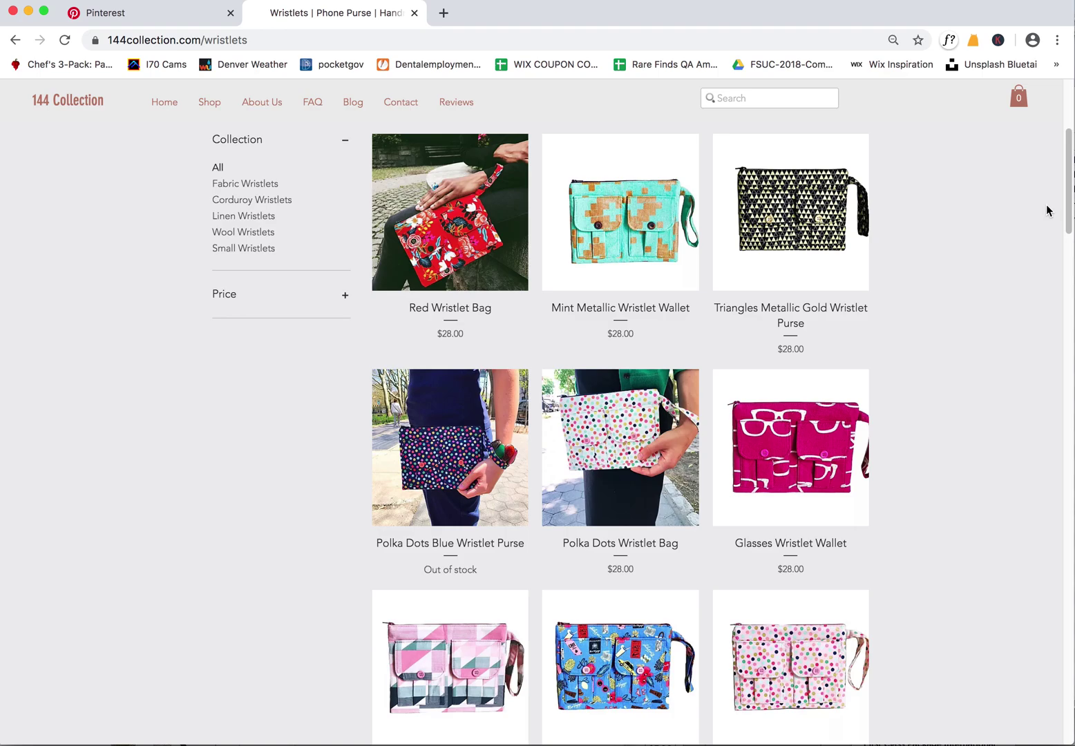
Zoom the page to 80% and screenshot the first three rows of the wristlet product grid
{"action": "key", "text": "super+minus"}
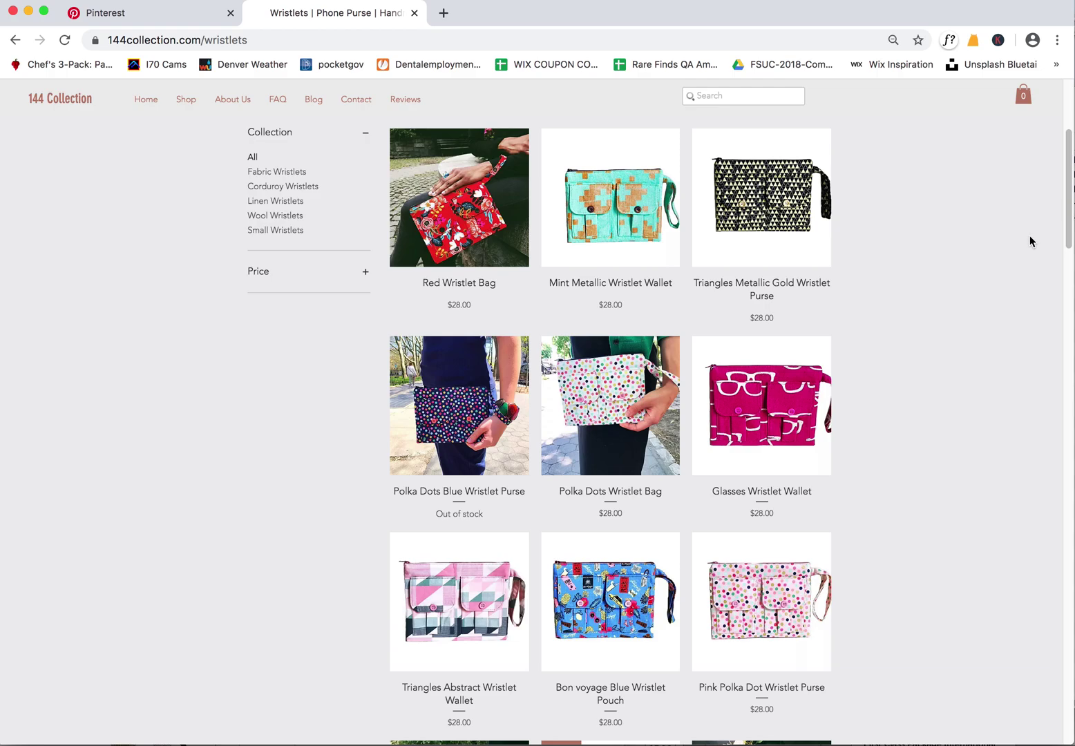
{"action": "key", "text": "super+minus"}
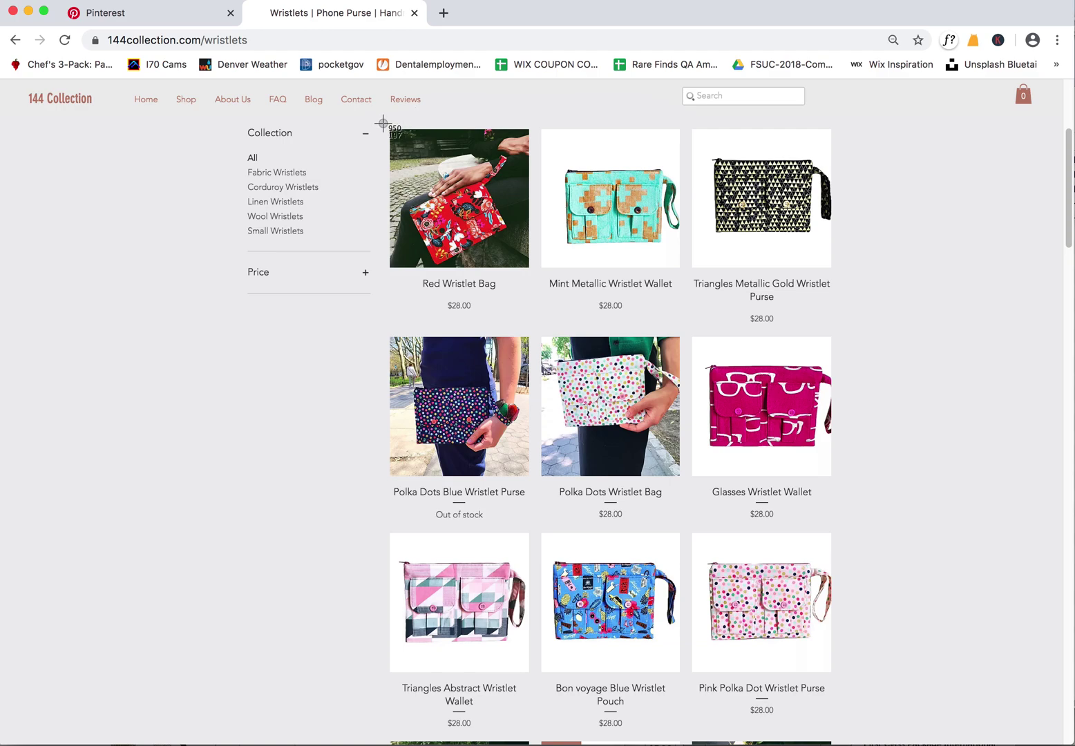
{"action": "left_click_drag", "start_coordinate": [384, 123], "coordinate": [839, 734]}
{"action": "left_click_drag", "start_coordinate": [839, 734], "coordinate": [838, 730]}
{"action": "key", "text": "super+Tab"}
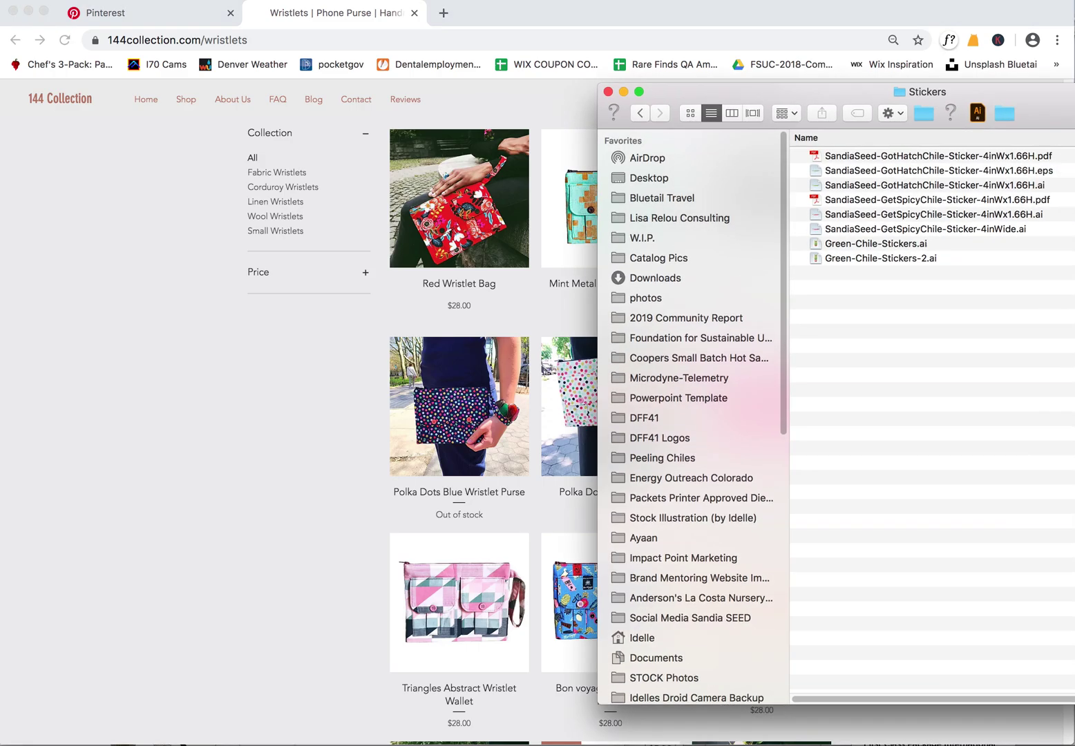
Preview the newest wristlet-grid screenshot on the Desktop, then return to the Pinterest profile
{"action": "left_click", "coordinate": [573, 172]}
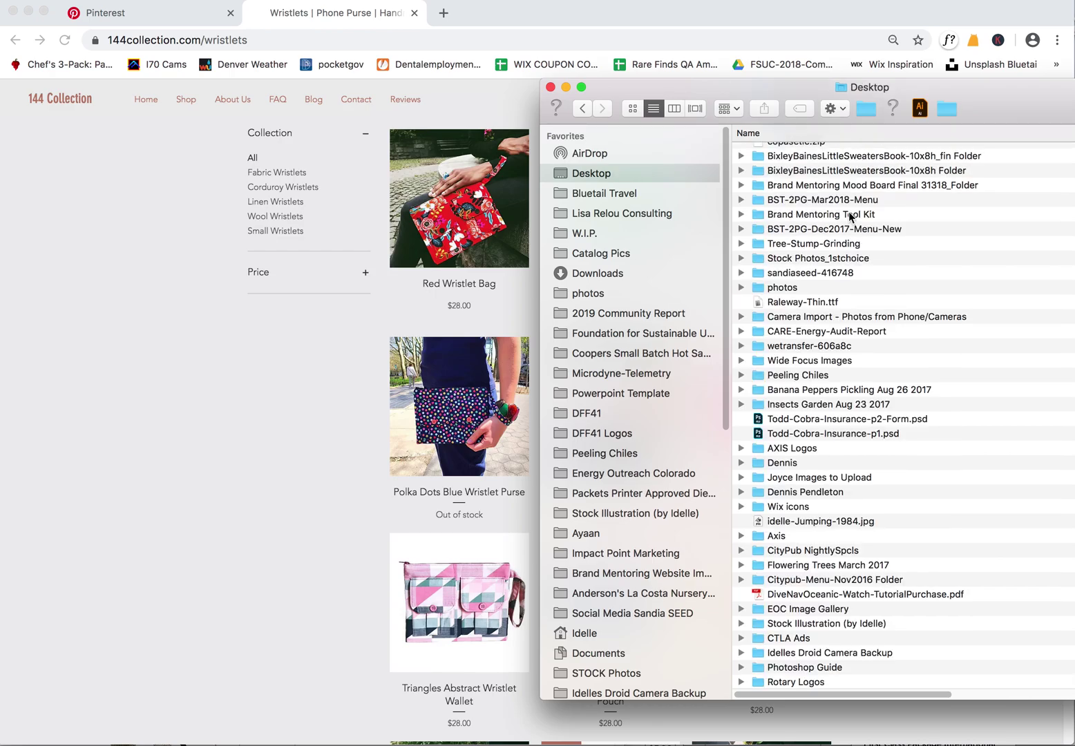
{"action": "scroll", "coordinate": [842, 214], "scroll_direction": "down", "scroll_amount": 5}
{"action": "scroll", "coordinate": [830, 213], "scroll_direction": "up", "scroll_amount": 5}
{"action": "left_click", "coordinate": [776, 152]}
{"action": "key", "text": "space"}
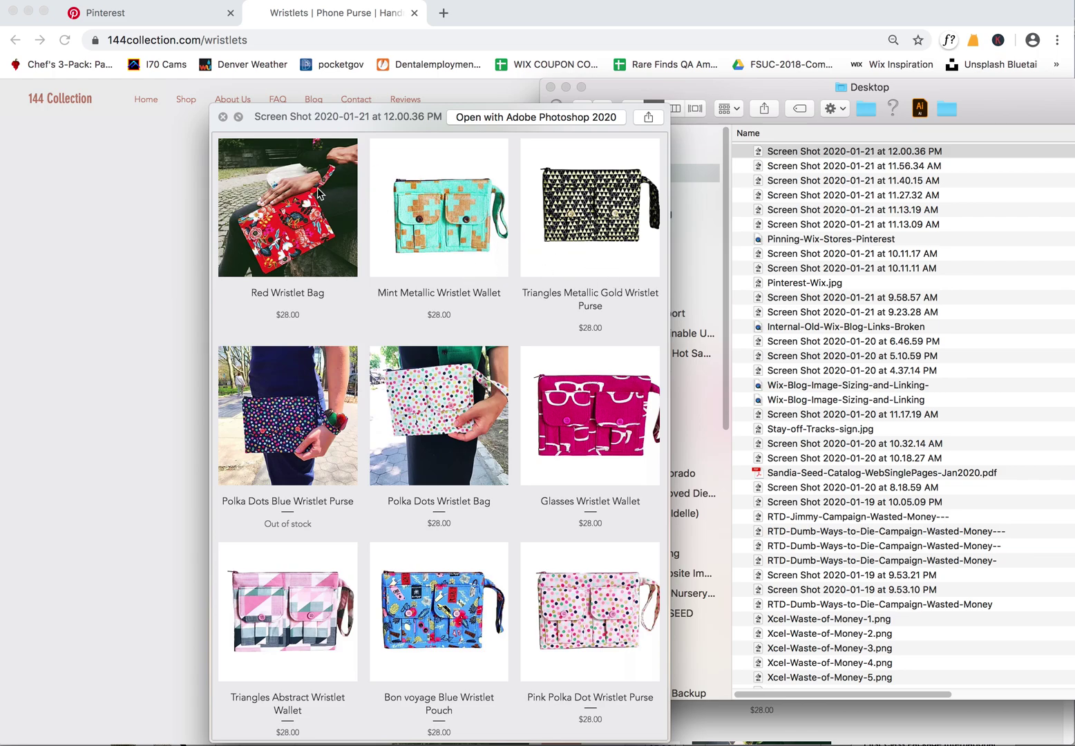
{"action": "left_click", "coordinate": [222, 117]}
{"action": "left_click", "coordinate": [207, 110]}
{"action": "left_click", "coordinate": [119, 17]}
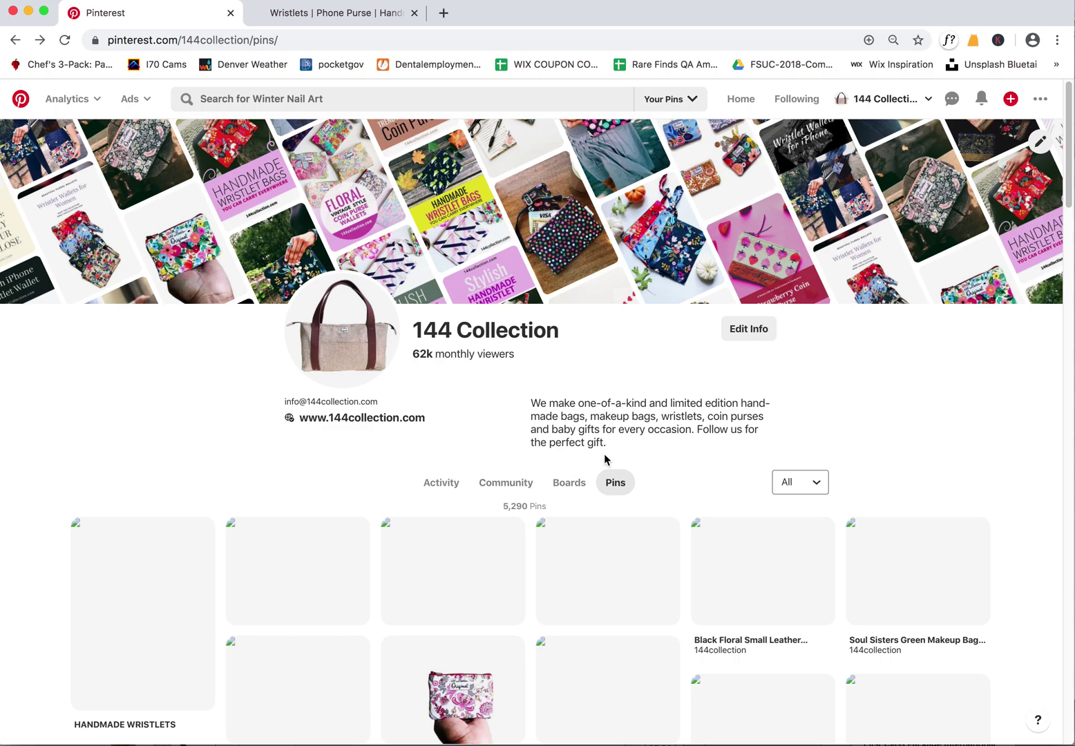
Open Pinterest's creation menu from the red + button in the header
{"action": "left_click", "coordinate": [1011, 99]}
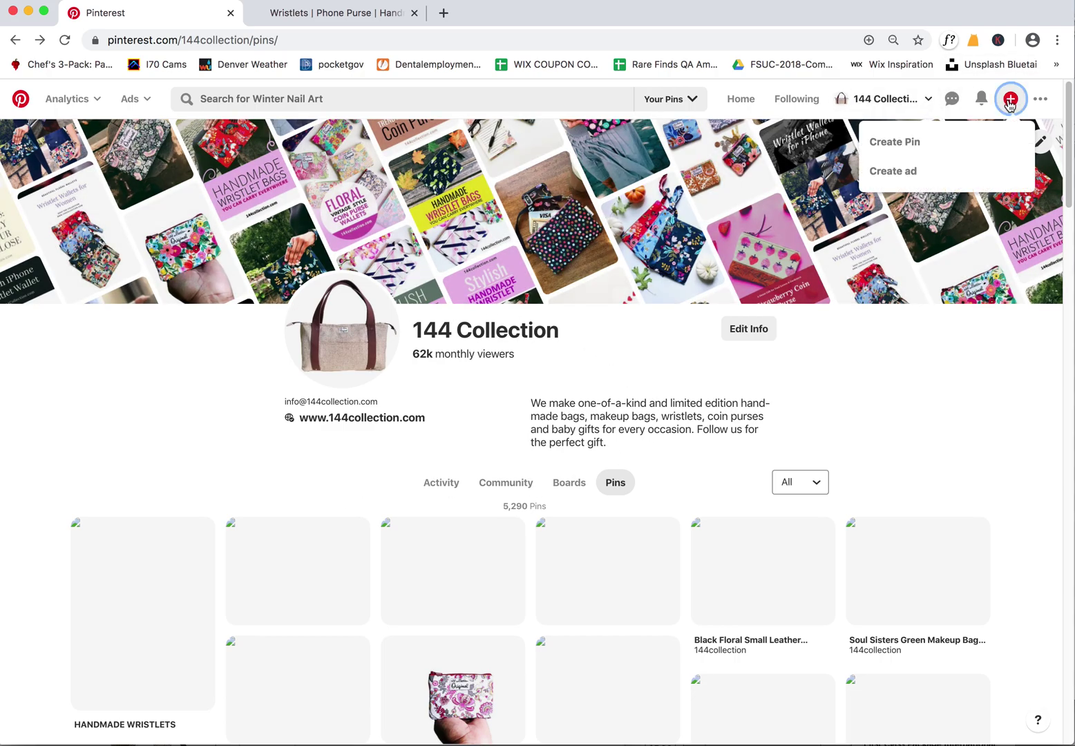
Start a new pin and upload the wristlet-grid screenshot as its image
{"action": "left_click", "coordinate": [909, 142]}
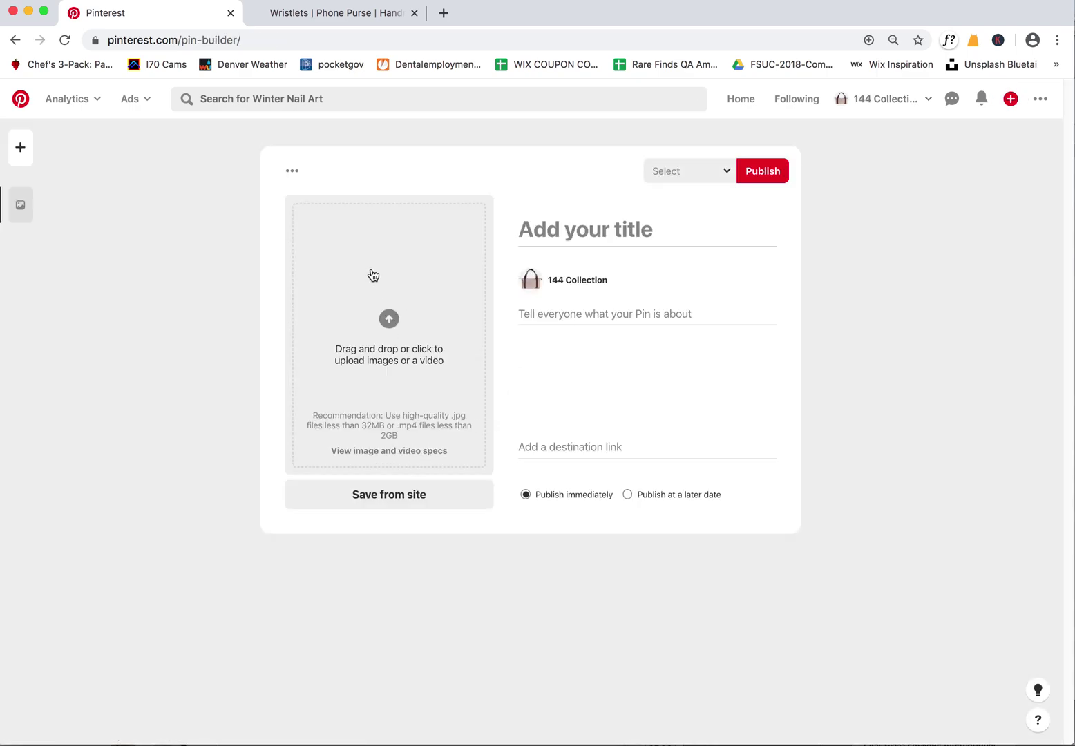
{"action": "left_click", "coordinate": [391, 319]}
{"action": "left_click", "coordinate": [490, 108]}
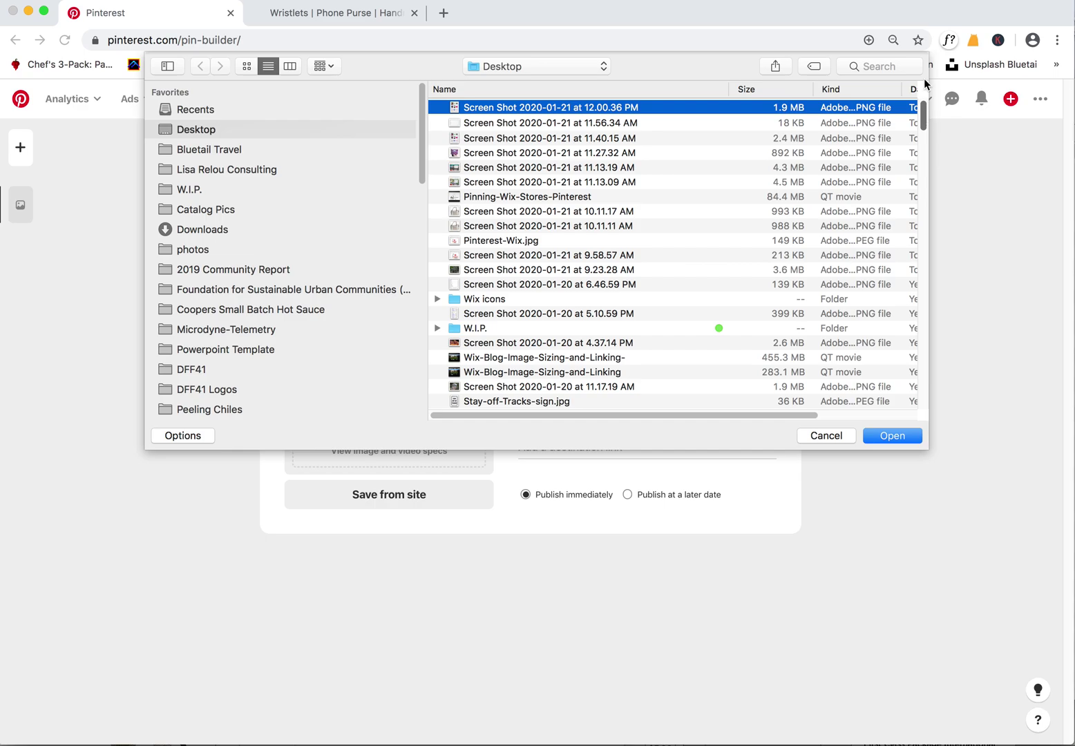
{"action": "double_click", "coordinate": [575, 108]}
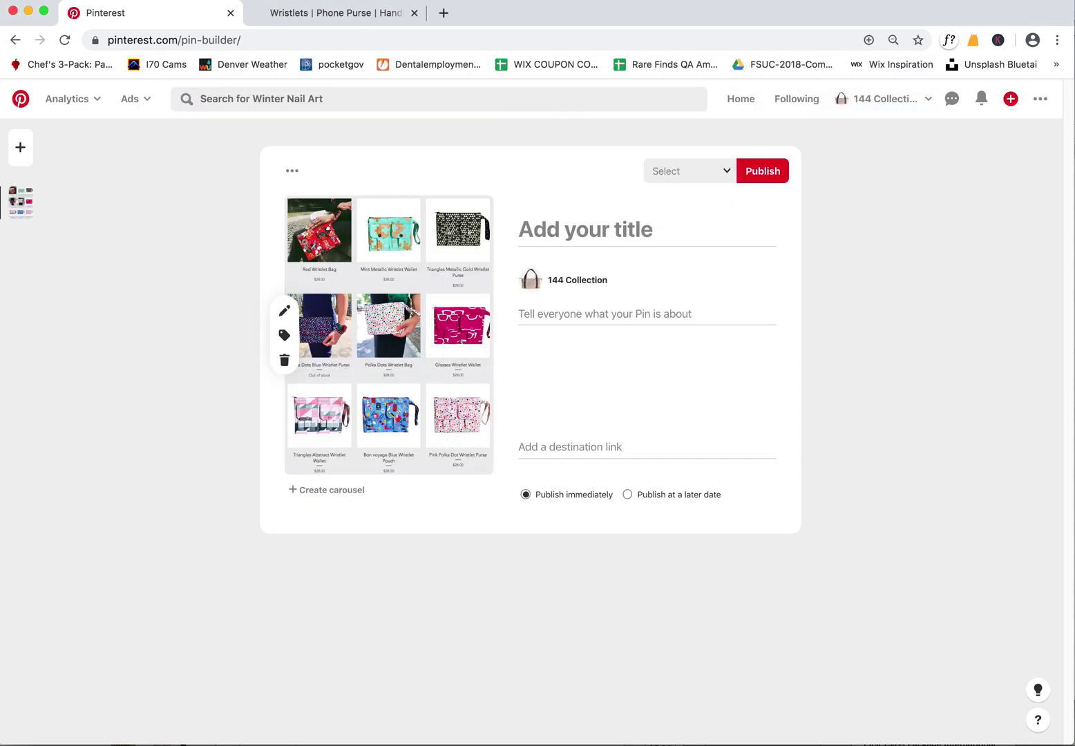
On the Wristlets store page, scroll to the top and select the WRISTLETS banner heading
{"action": "left_click", "coordinate": [359, 14]}
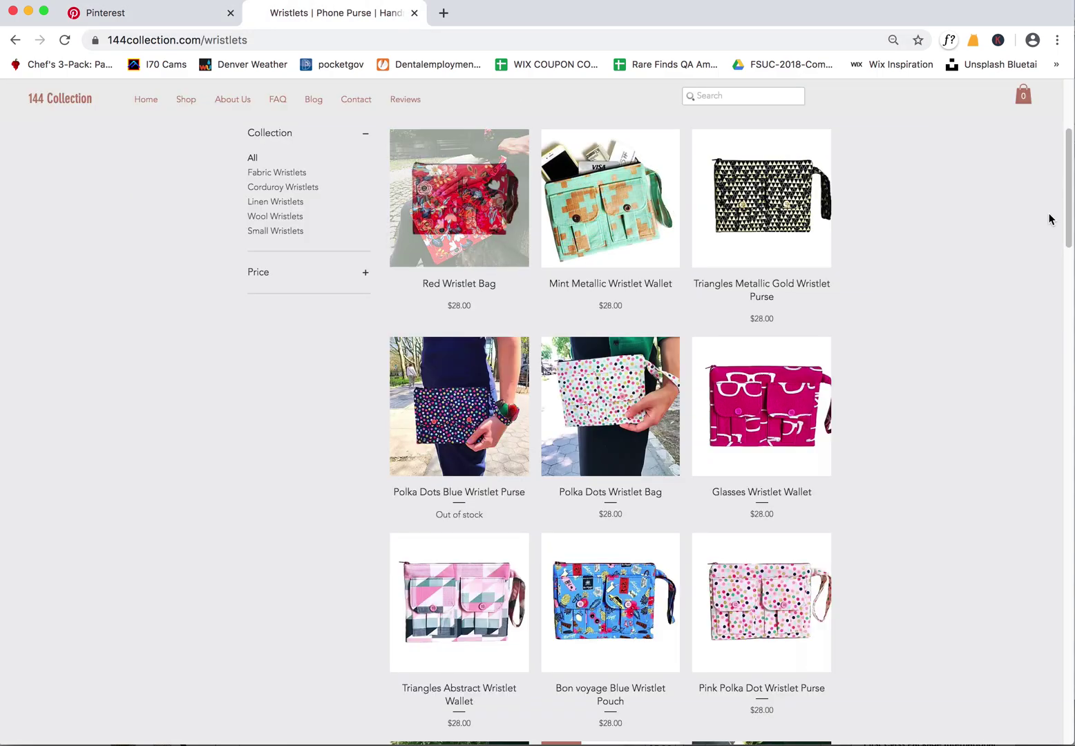
{"action": "scroll", "coordinate": [526, 192], "scroll_direction": "up", "scroll_amount": 4}
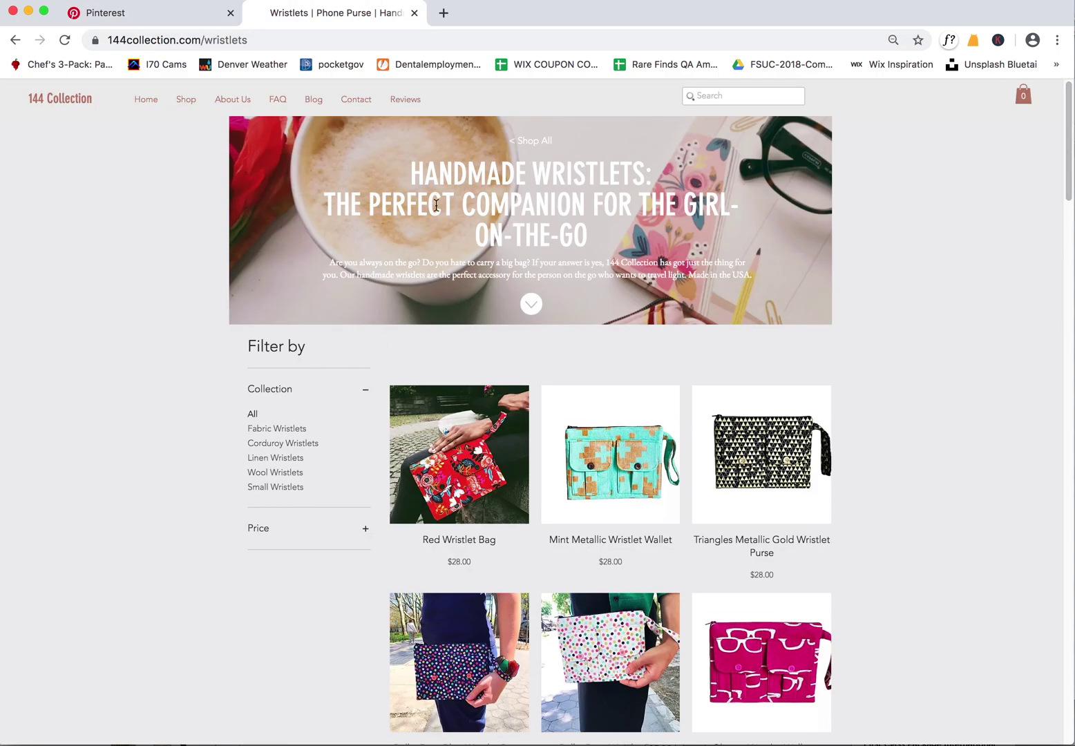
{"action": "left_click_drag", "start_coordinate": [650, 172], "coordinate": [533, 173]}
{"action": "key", "text": "super+c"}
Paste WRISTLETS as the pin title
{"action": "left_click", "coordinate": [176, 14]}
{"action": "left_click", "coordinate": [558, 254]}
{"action": "key", "text": "super+v"}
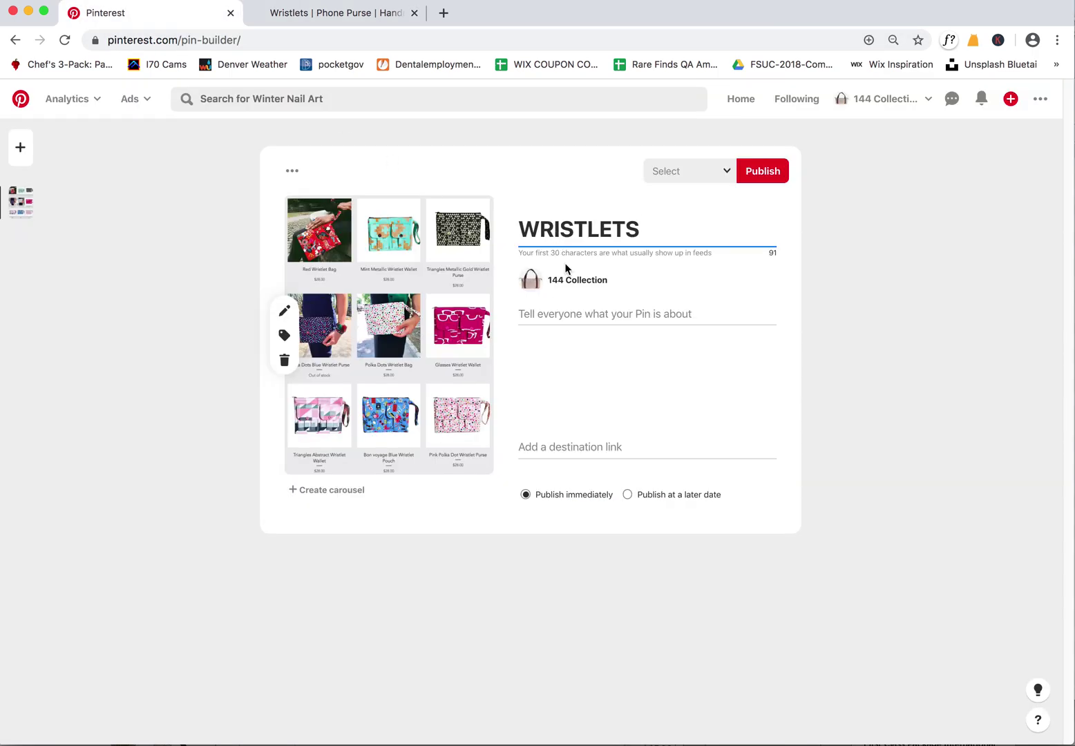
{"action": "left_click", "coordinate": [542, 312]}
Copy the store banner's wristlets blurb into the pin description, keeping its closing sentence
{"action": "left_click", "coordinate": [312, 15]}
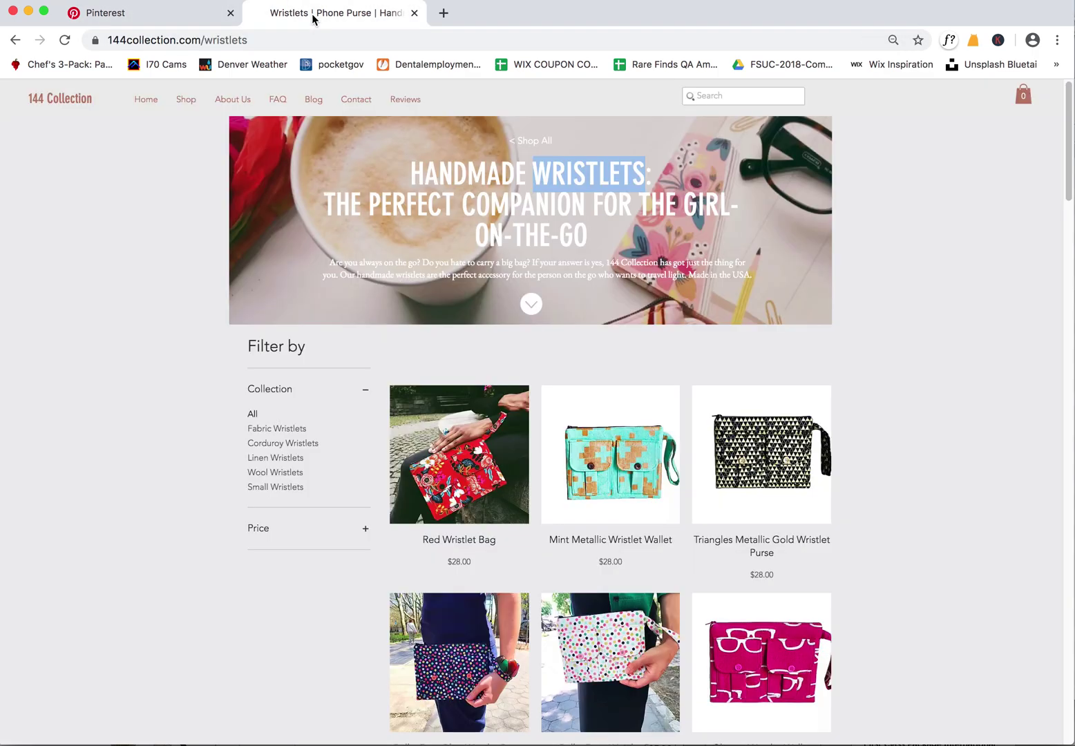
{"action": "triple_click", "coordinate": [435, 277]}
{"action": "key", "text": "super+c"}
{"action": "left_click", "coordinate": [190, 17]}
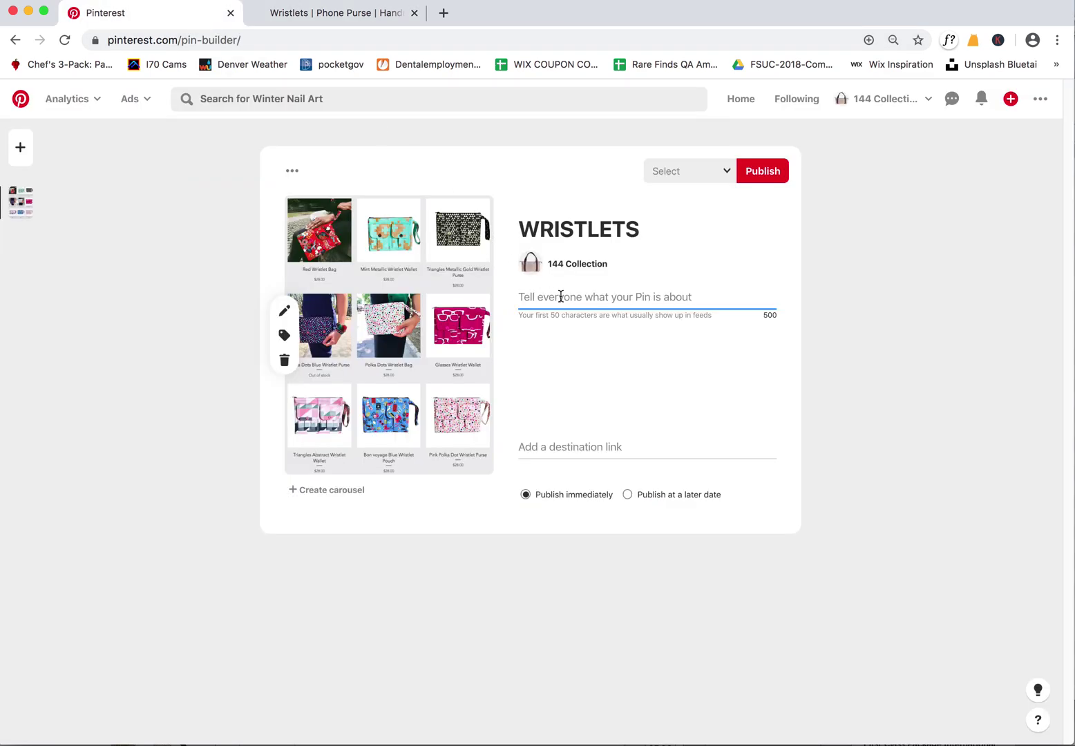
{"action": "key", "text": "super+v"}
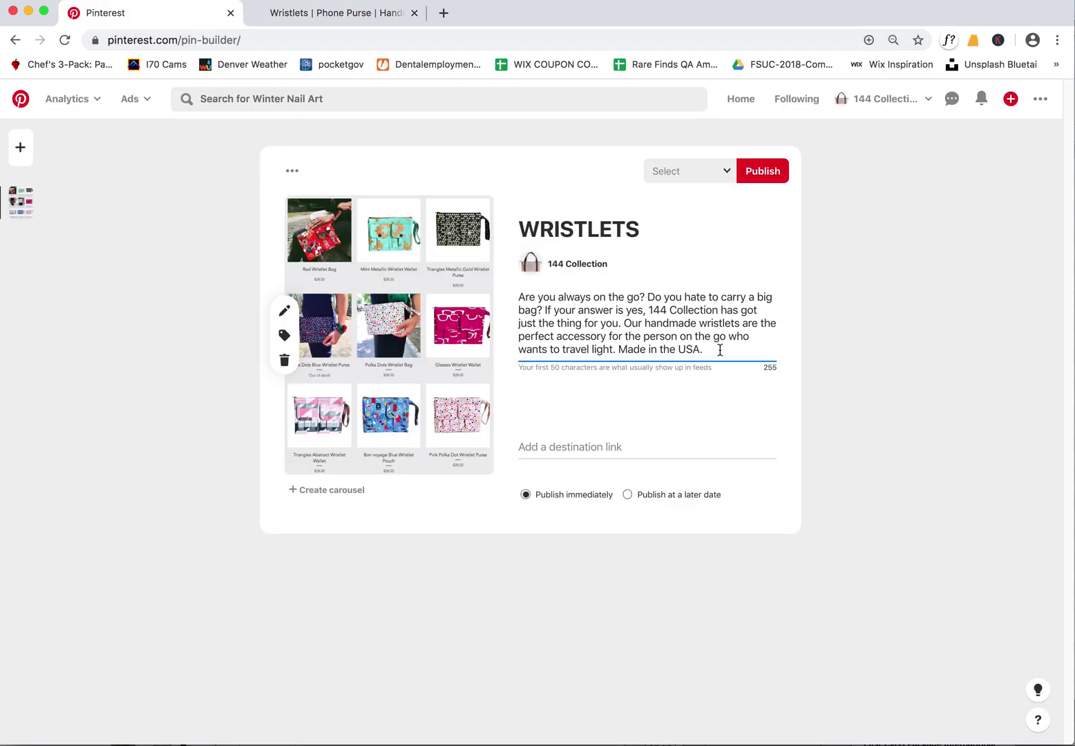
{"action": "left_click_drag", "start_coordinate": [705, 349], "coordinate": [617, 350]}
{"action": "key", "text": "BackSpace"}
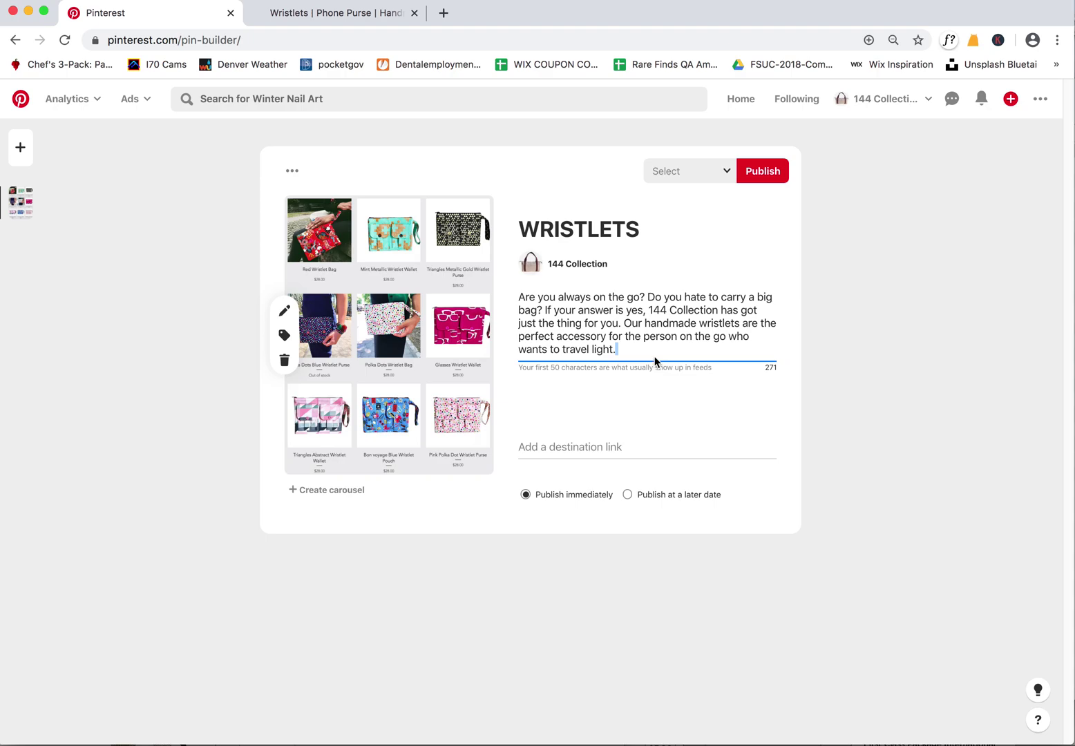
{"action": "key", "text": "super+z"}
Extend the pin title to 'WRISTLETS - made in the USA!'
{"action": "left_click", "coordinate": [648, 231]}
{"action": "type", "text": "Made in the USA."}
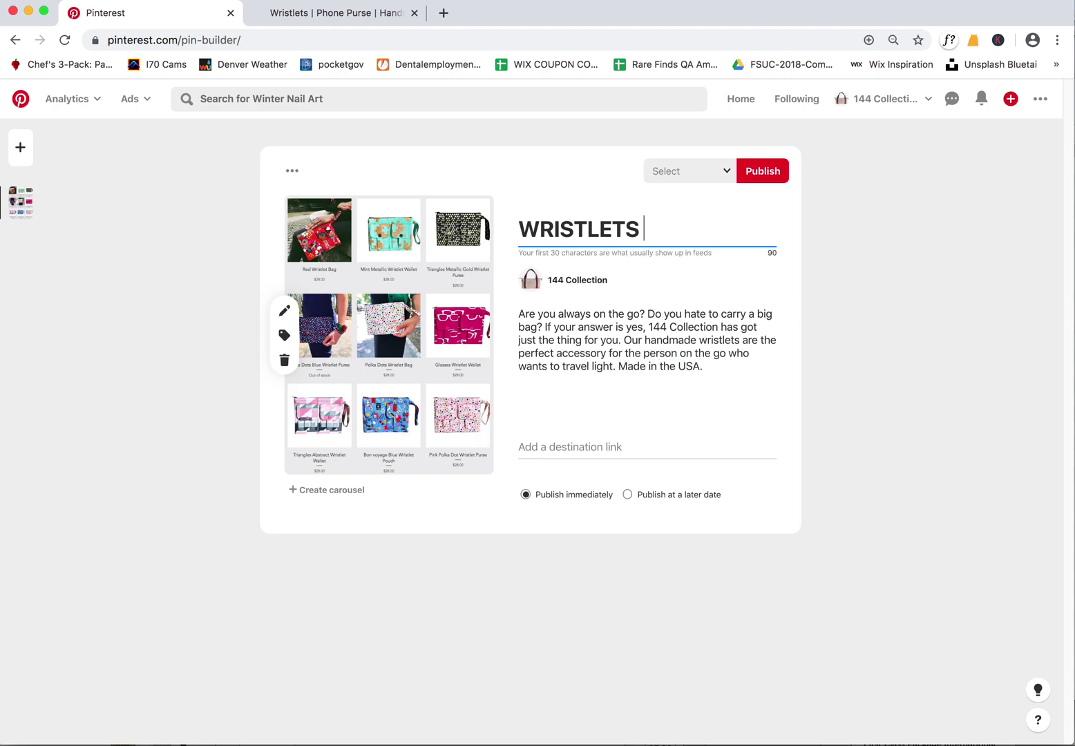
{"action": "key", "text": "BackSpace"}
{"action": "type", "text": "ma"}
{"action": "key", "text": "BackSpace"}
{"action": "key", "text": "BackSpace"}
{"action": "type", "text": "- made int he"}
{"action": "key", "text": "BackSpace"}
{"action": "key", "text": "BackSpace"}
{"action": "key", "text": "BackSpace"}
{"action": "key", "text": "BackSpace"}
{"action": "type", "text": "the USA!"}
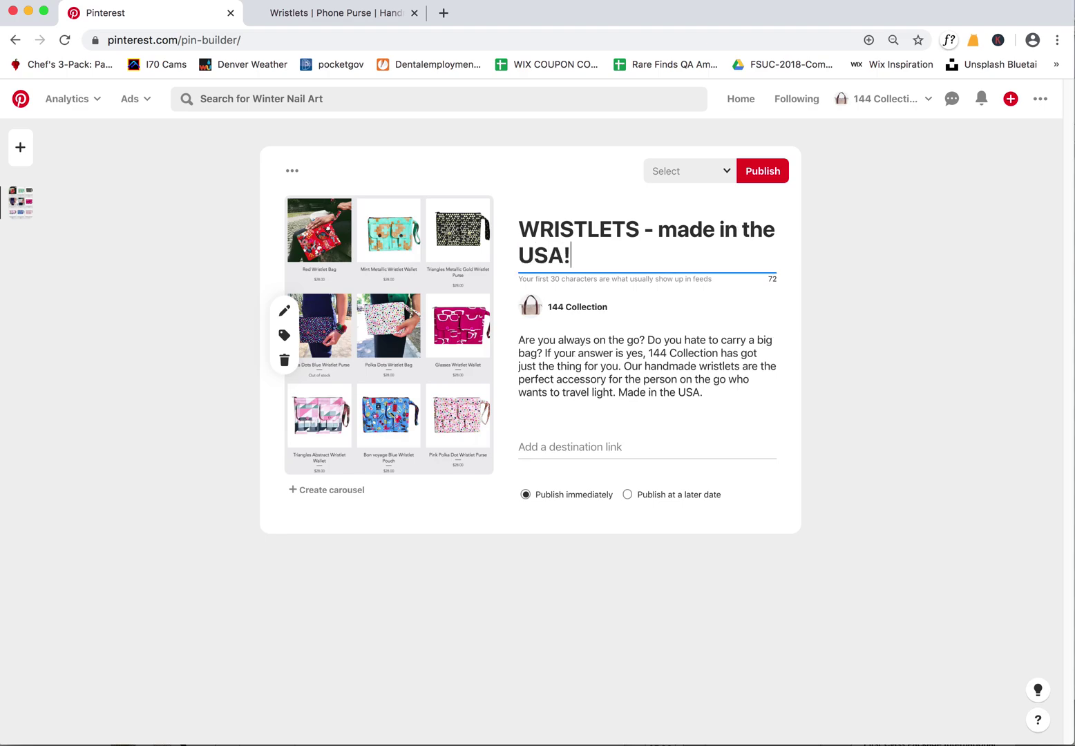
{"action": "left_click", "coordinate": [607, 389]}
Finalize the title as 'FASHION WRISTLETS: Made in the USA!' and select the store page's web address
{"action": "left_click", "coordinate": [527, 227]}
{"action": "type", "text": "FASHION"}
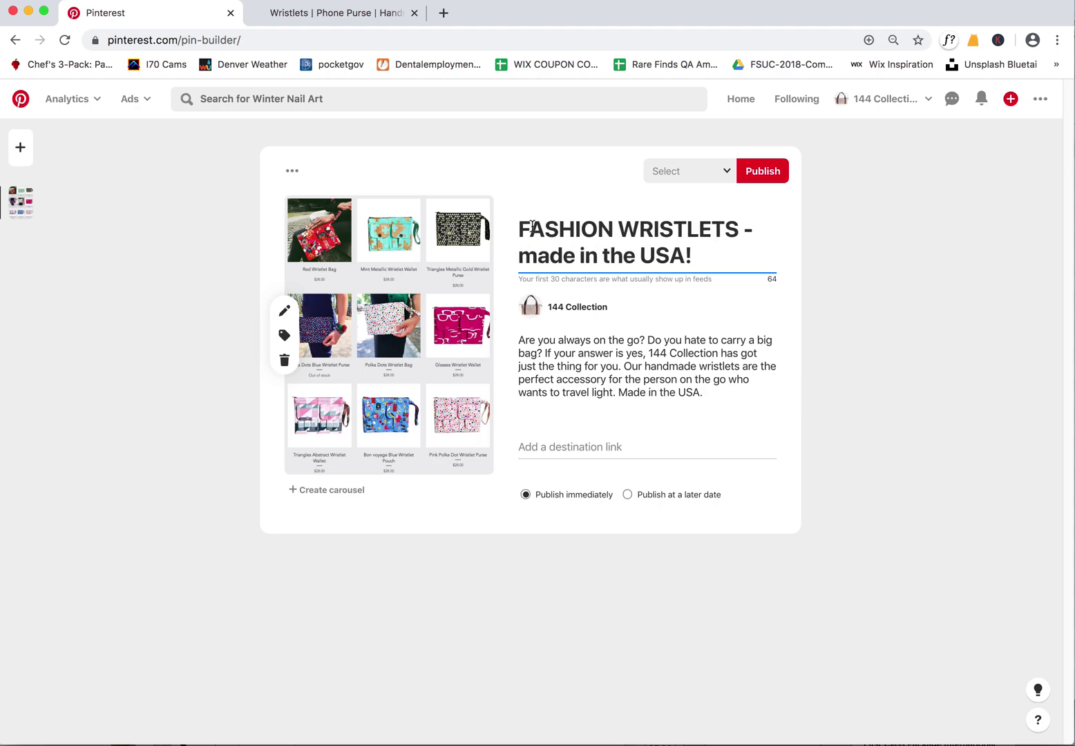
{"action": "left_click", "coordinate": [648, 373]}
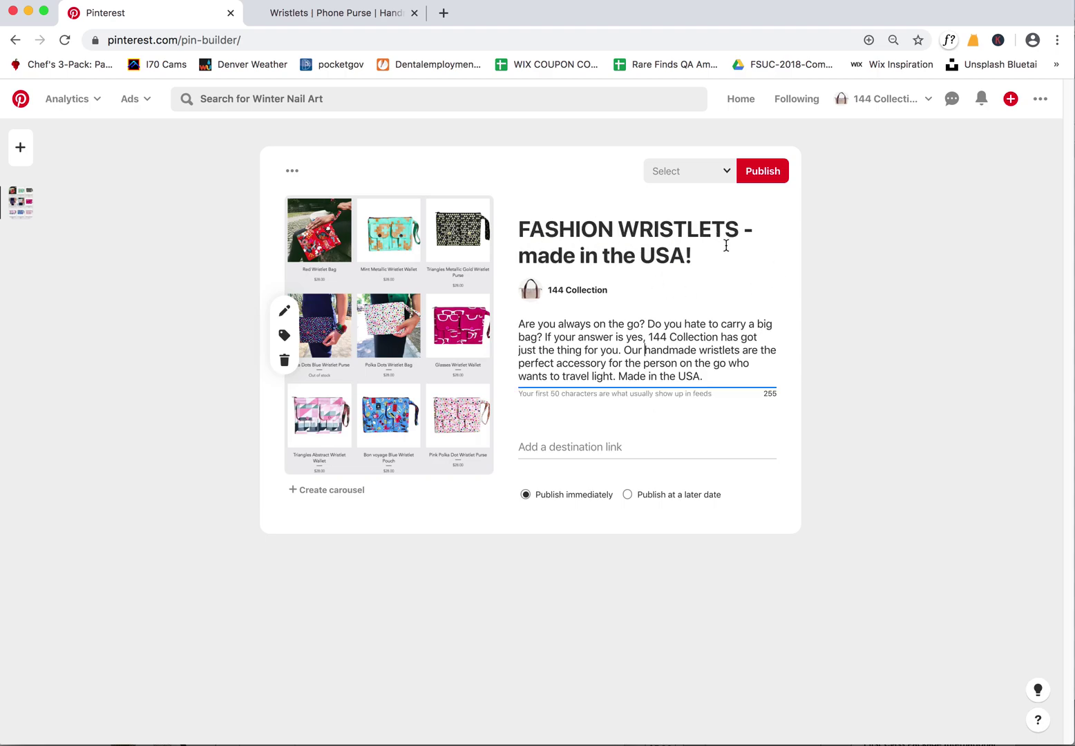
{"action": "left_click_drag", "start_coordinate": [733, 237], "coordinate": [752, 232]}
{"action": "type", "text": ":"}
{"action": "left_click", "coordinate": [519, 255]}
{"action": "type", "text": "M"}
{"action": "key", "text": "Delete"}
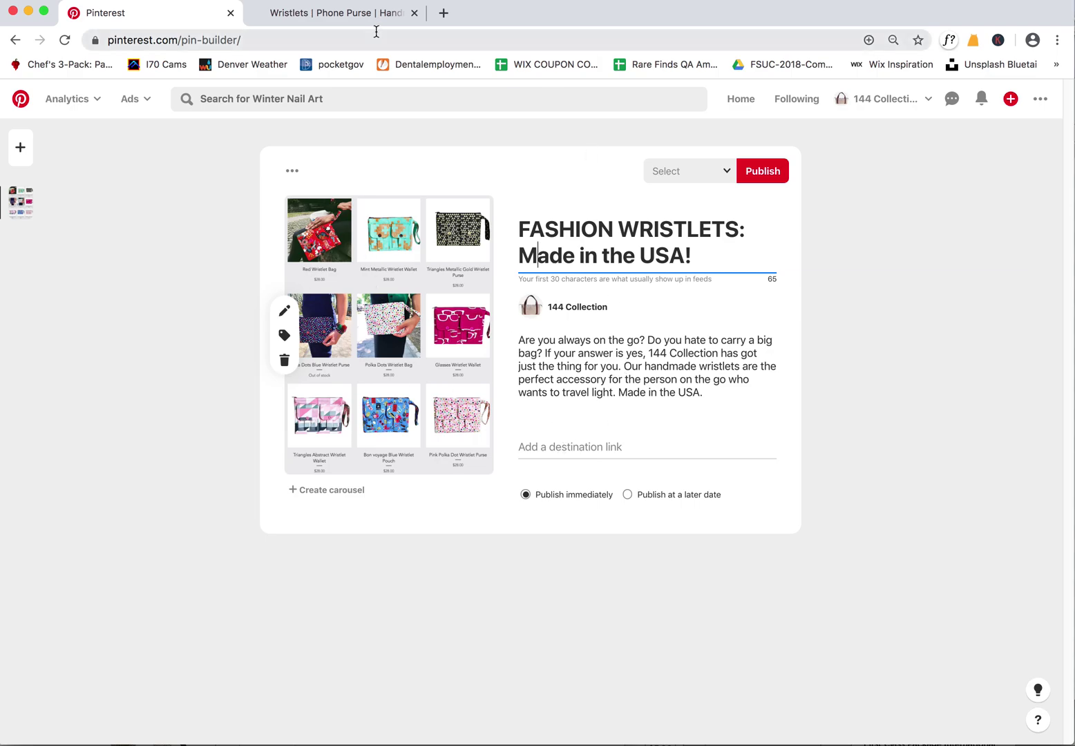
{"action": "left_click", "coordinate": [345, 13]}
{"action": "left_click", "coordinate": [221, 40]}
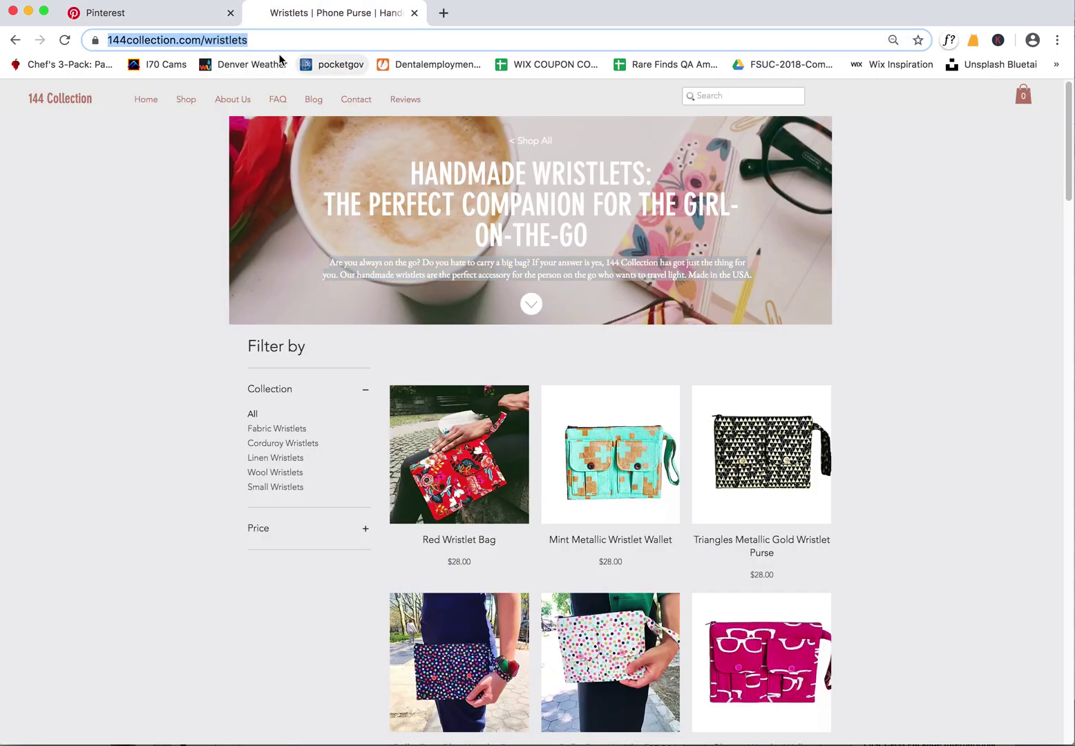
{"action": "left_click", "coordinate": [152, 13]}
{"action": "left_click", "coordinate": [557, 448]}
{"action": "key", "text": "super+v"}
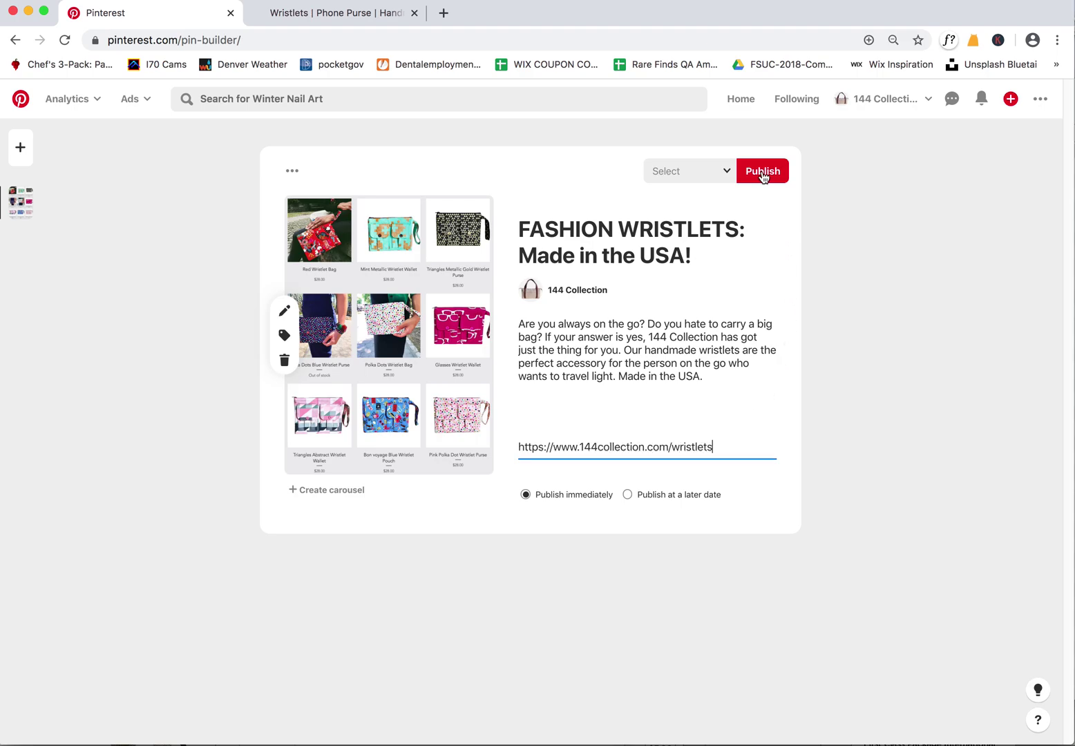
Create a new Wristlets board and publish the pin to it
{"action": "left_click", "coordinate": [719, 178]}
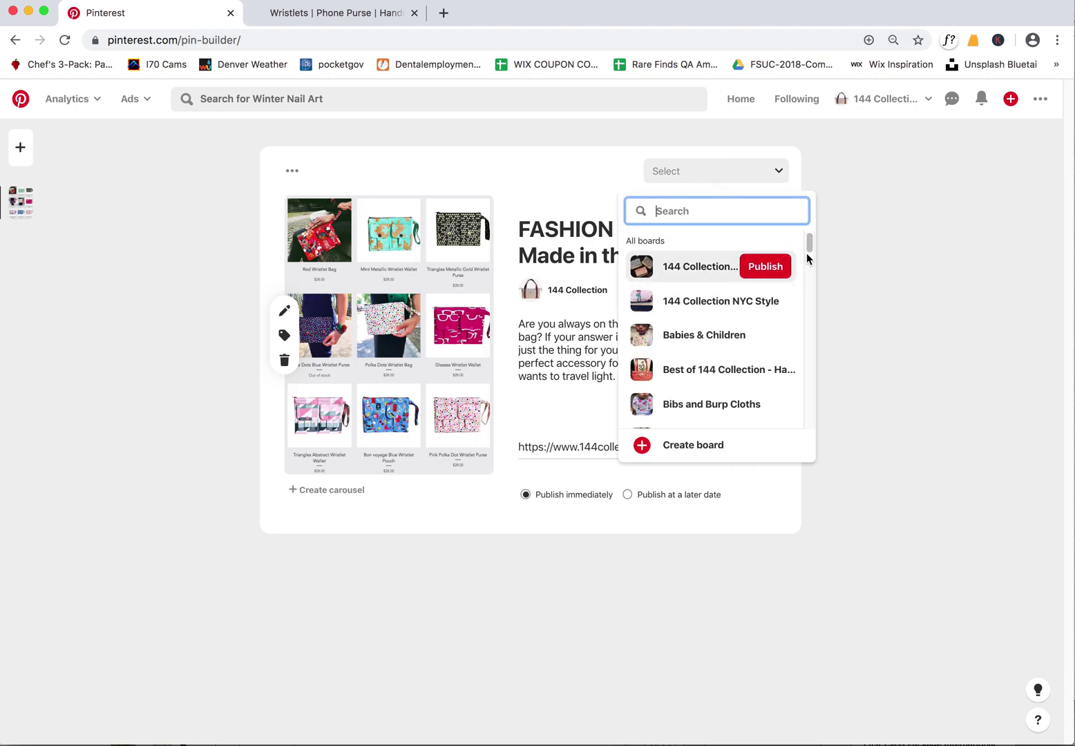
{"action": "scroll", "coordinate": [808, 252], "scroll_direction": "down", "scroll_amount": 1}
{"action": "left_click_drag", "start_coordinate": [809, 249], "coordinate": [793, 313]}
{"action": "left_click", "coordinate": [691, 445]}
{"action": "left_click", "coordinate": [525, 383]}
{"action": "type", "text": "Wristlets"}
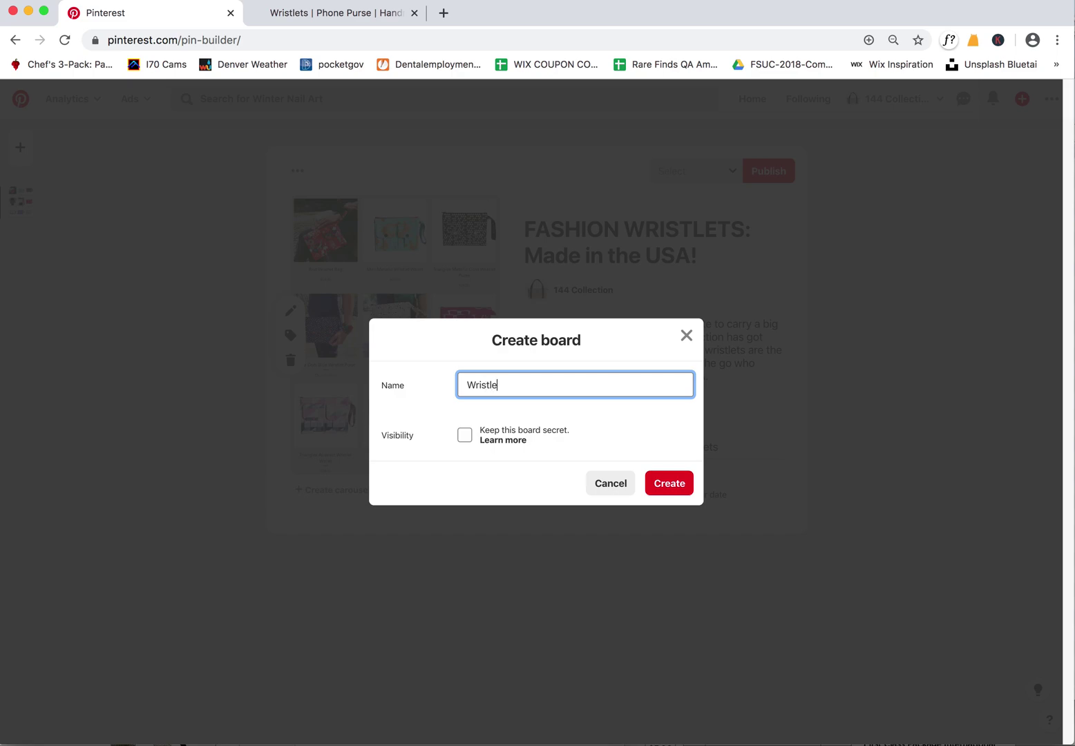
{"action": "left_click", "coordinate": [674, 489]}
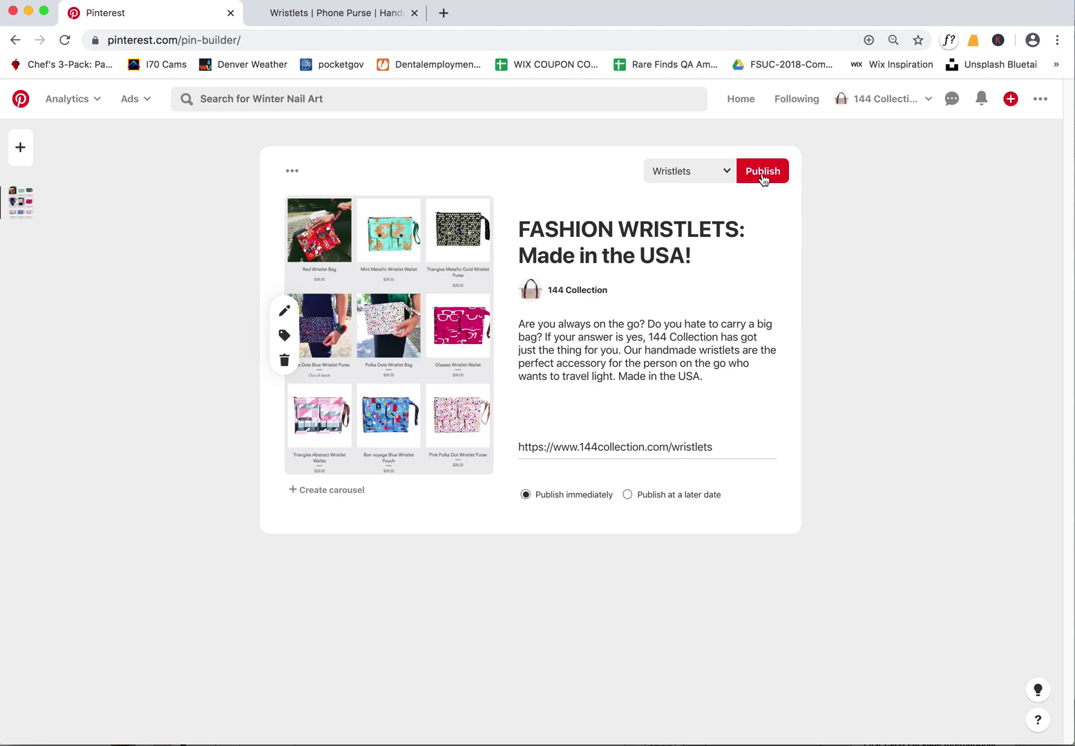
{"action": "left_click", "coordinate": [762, 173]}
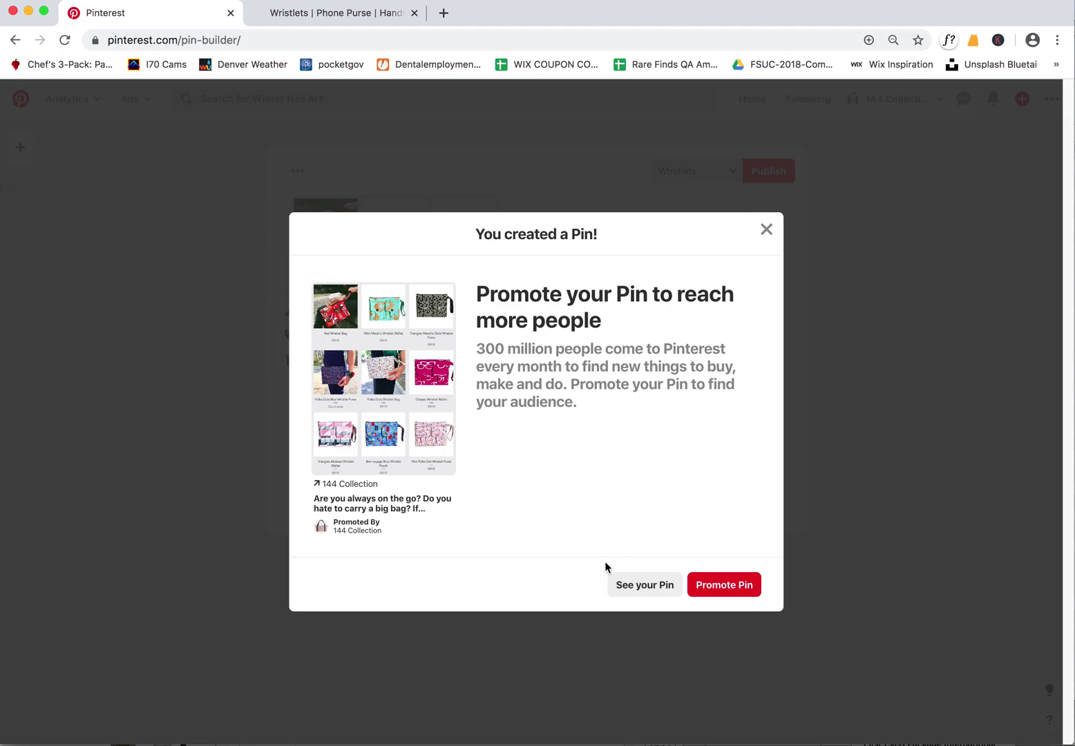
Reload the profile's pins to check the new FASHION WRISTLETS pin, then return to the store tab
{"action": "left_click", "coordinate": [768, 230]}
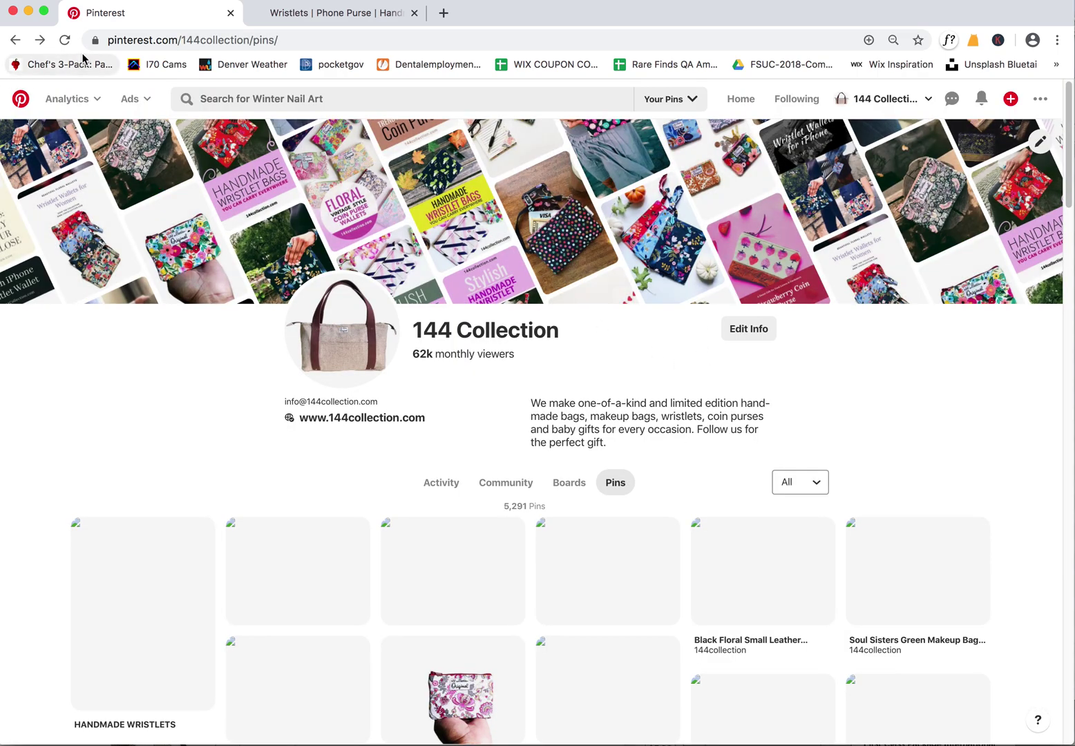
{"action": "left_click", "coordinate": [64, 39]}
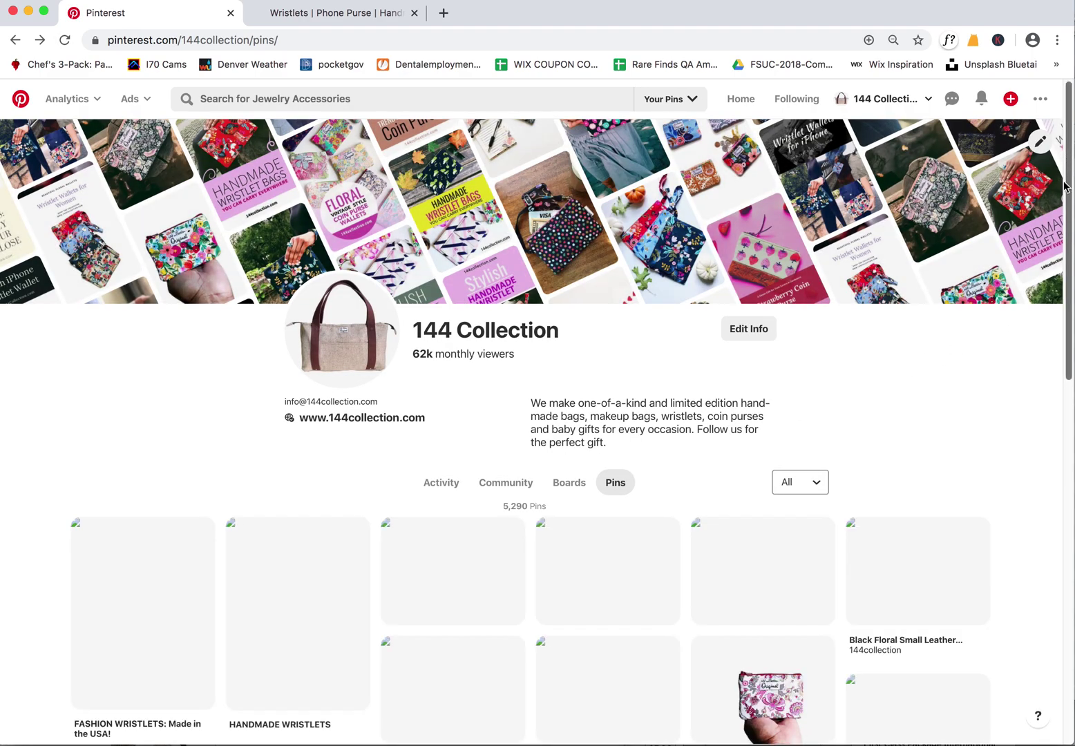
{"action": "scroll", "coordinate": [640, 343], "scroll_direction": "down", "scroll_amount": 2}
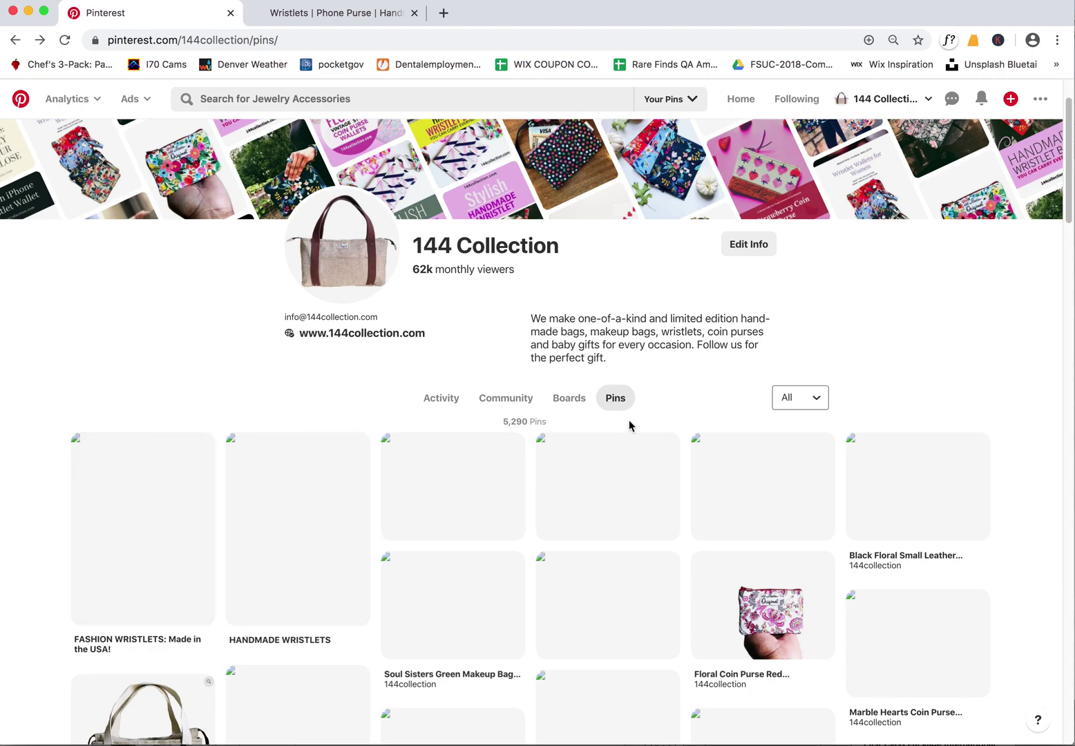
{"action": "left_click", "coordinate": [329, 17]}
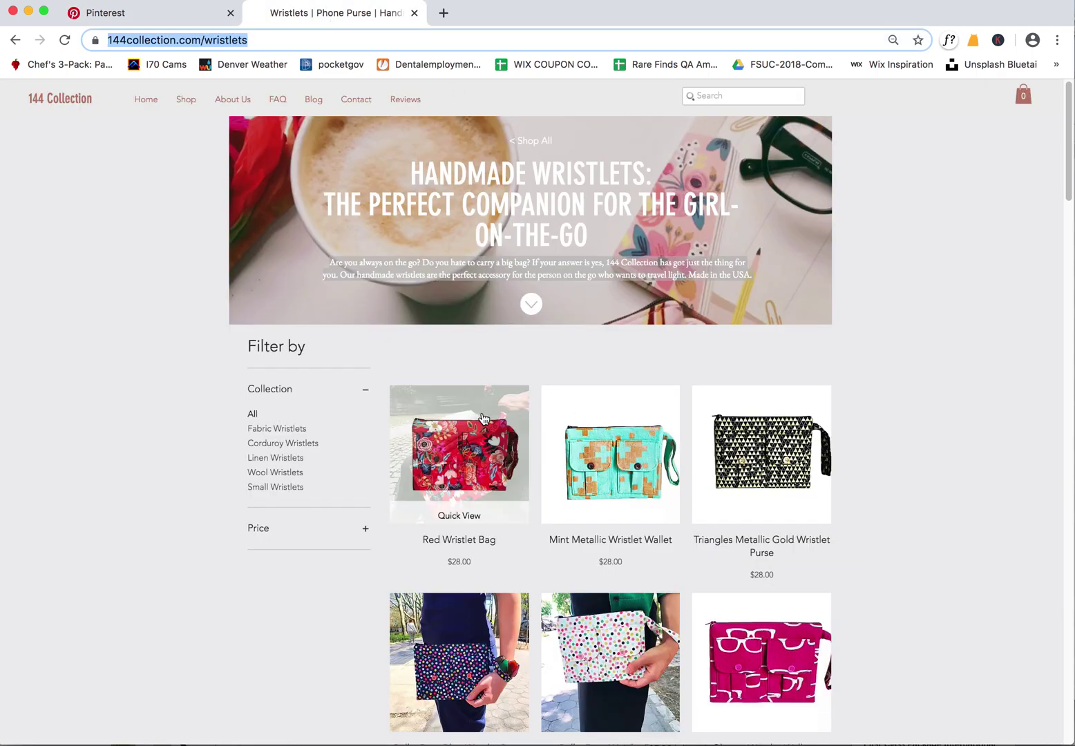
Save the Mint Metallic Wristlet Wallet product to the Wristlets board via the product's Pinterest share button
{"action": "left_click", "coordinate": [614, 444]}
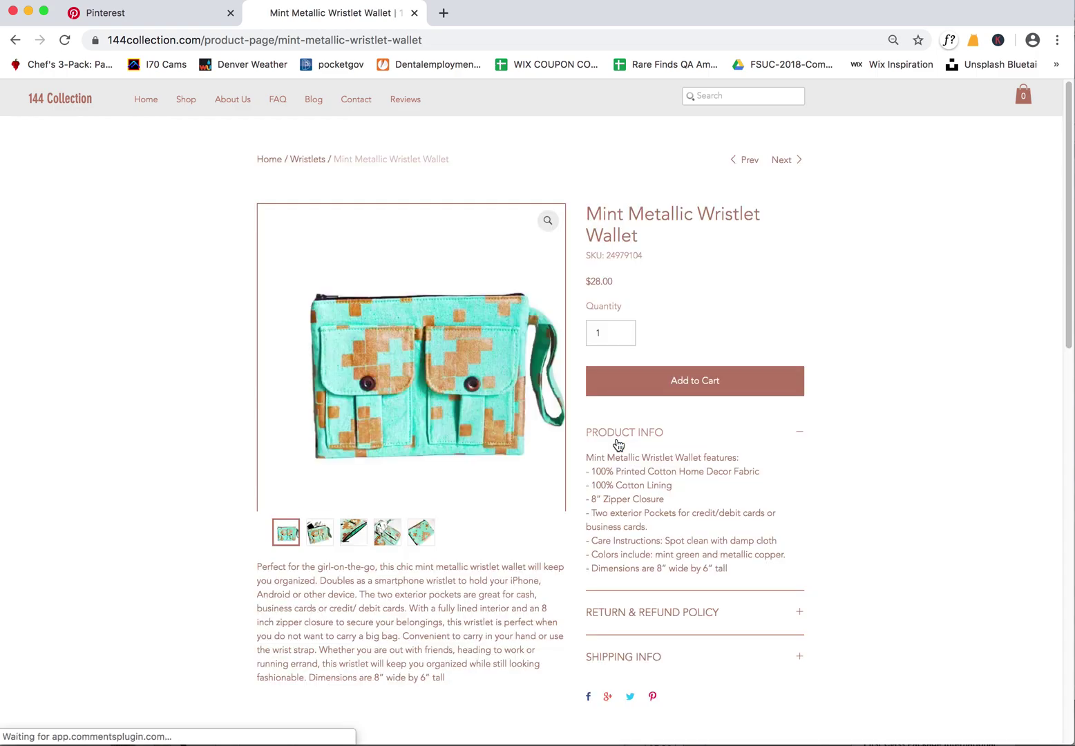
{"action": "left_click_drag", "start_coordinate": [1065, 239], "coordinate": [1058, 299]}
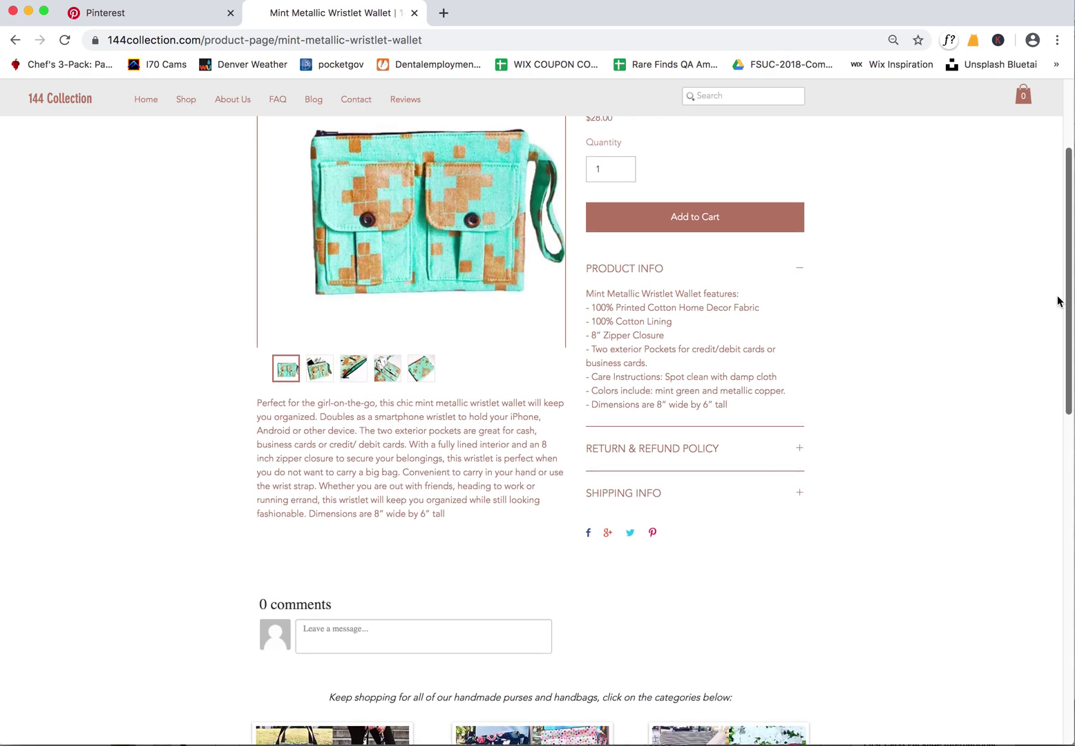
{"action": "left_click", "coordinate": [652, 533]}
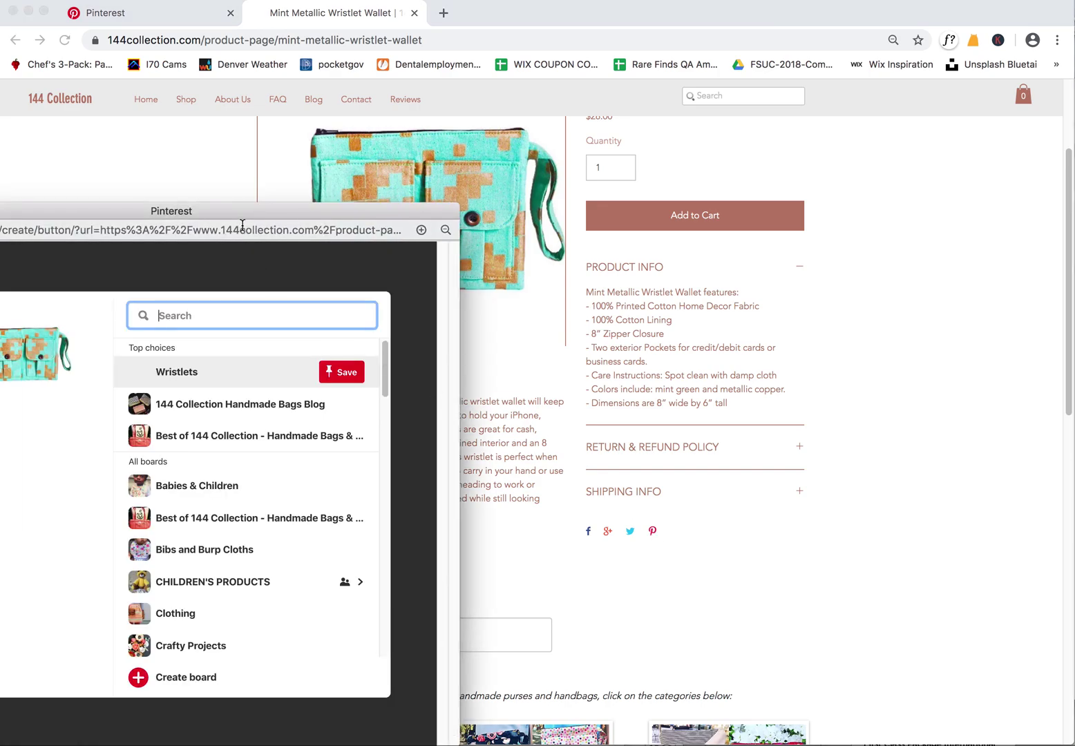
{"action": "left_click_drag", "start_coordinate": [173, 209], "coordinate": [357, 136]}
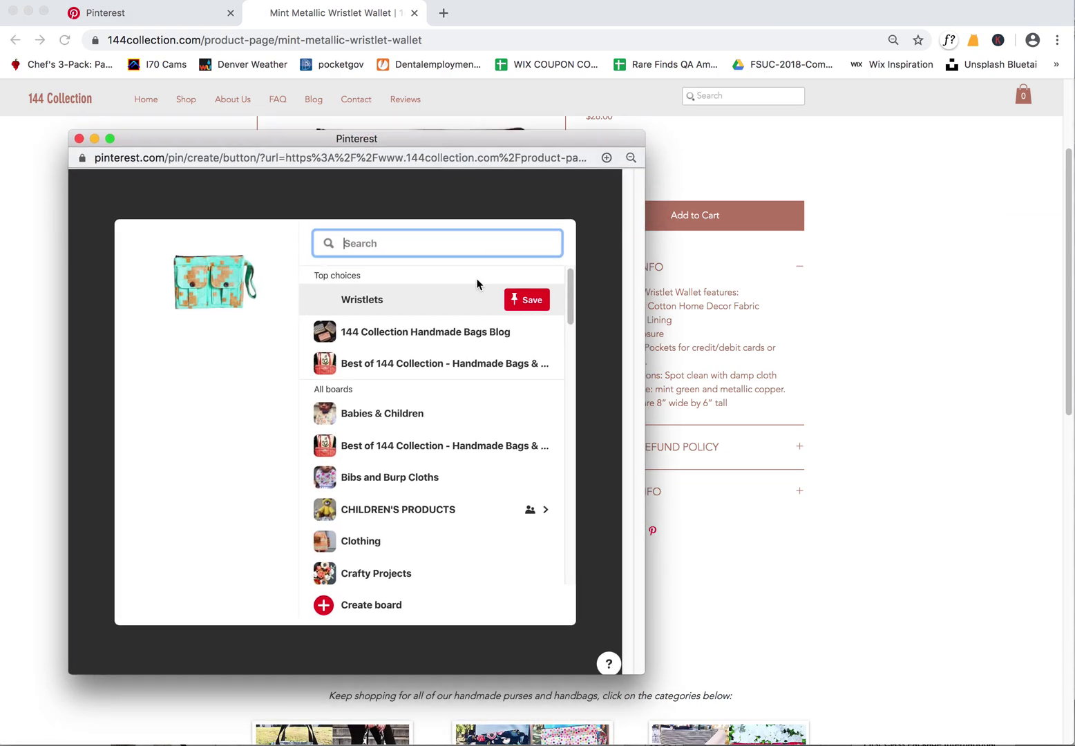
{"action": "left_click", "coordinate": [526, 302]}
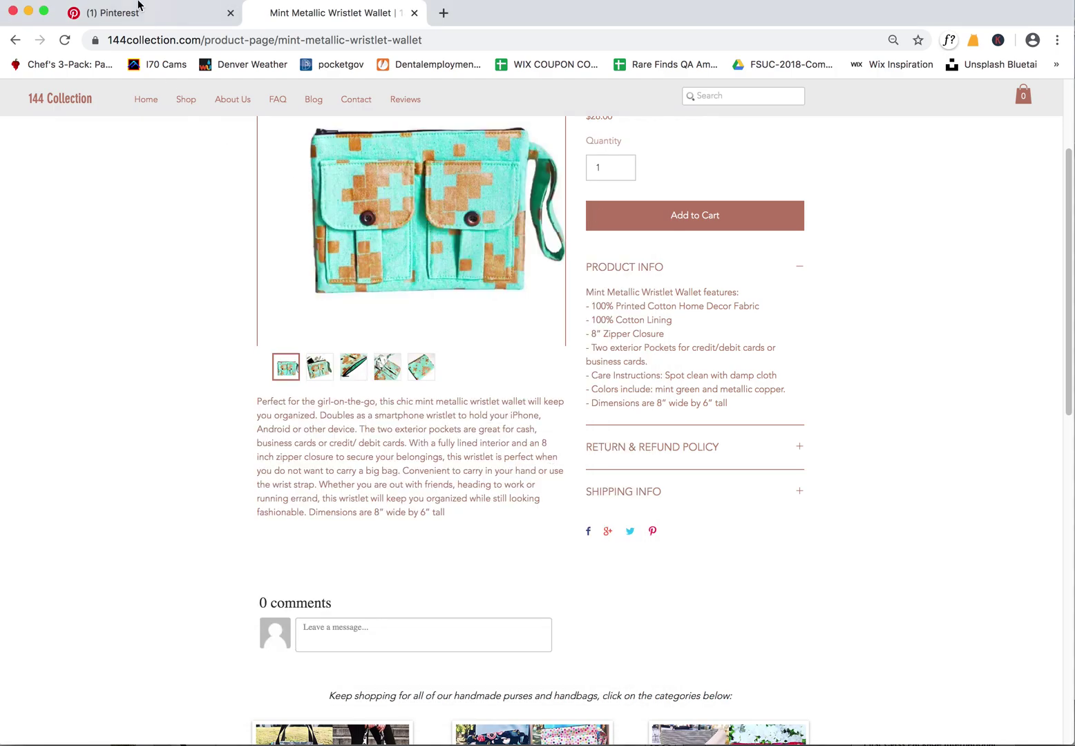
{"action": "left_click", "coordinate": [139, 6]}
Reload the profile and start a new pin with the purple floral wallet image
{"action": "left_click", "coordinate": [64, 40]}
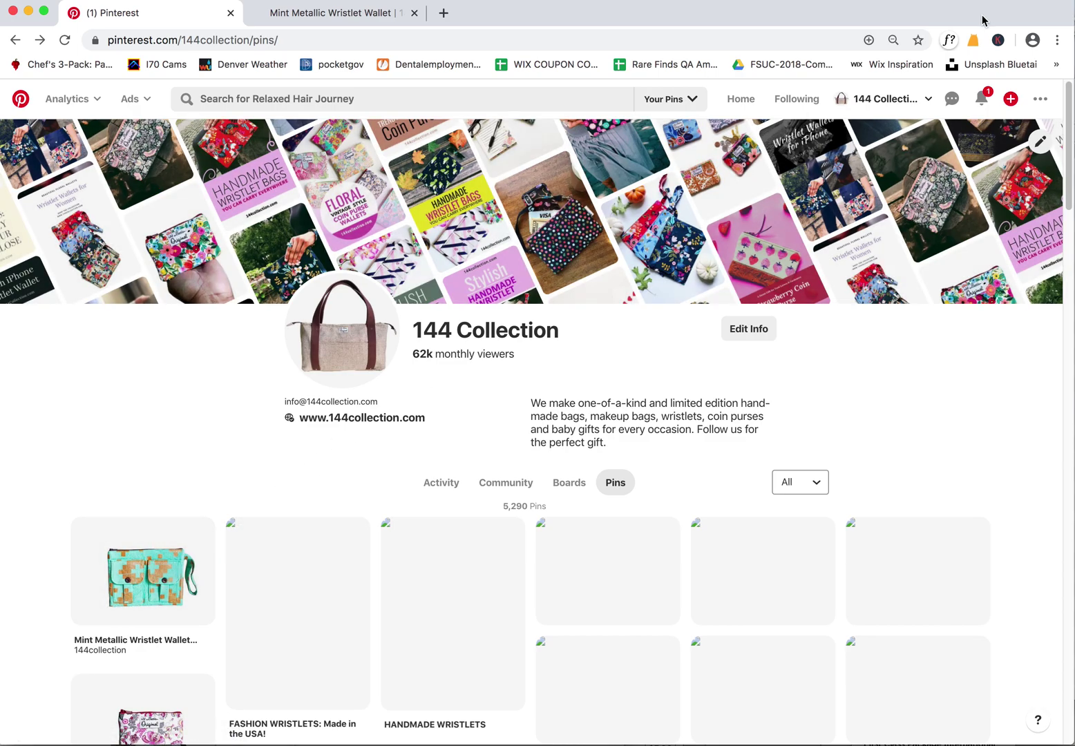
{"action": "left_click", "coordinate": [1008, 101]}
{"action": "left_click", "coordinate": [887, 140]}
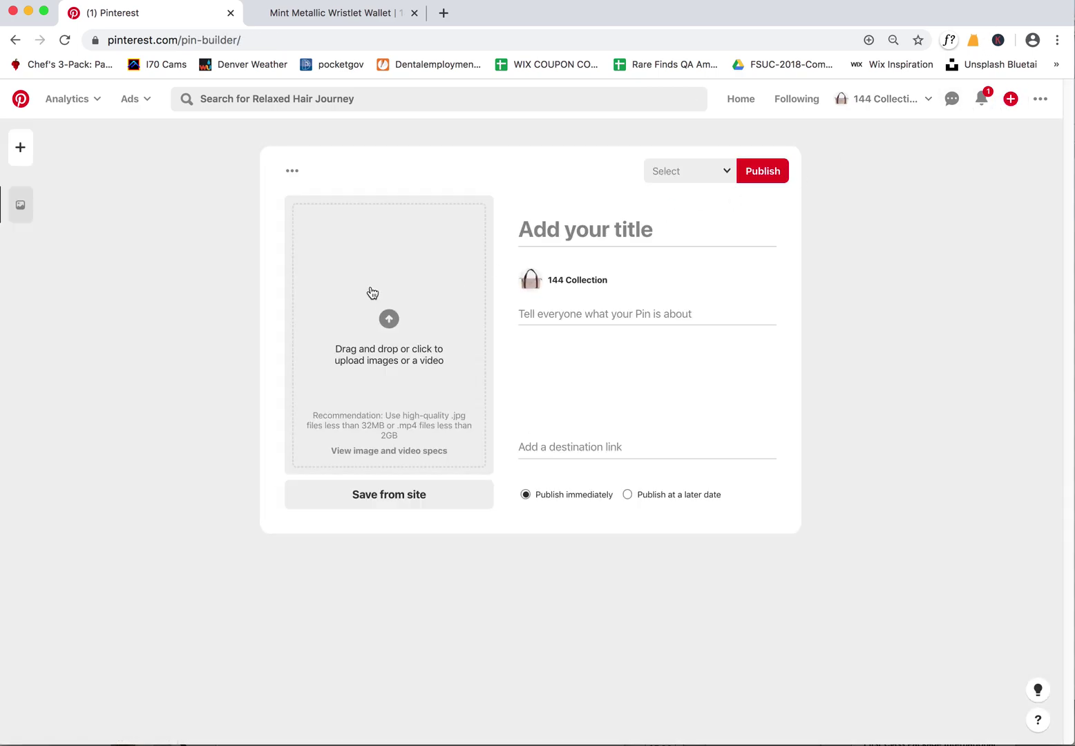
{"action": "left_click", "coordinate": [373, 292]}
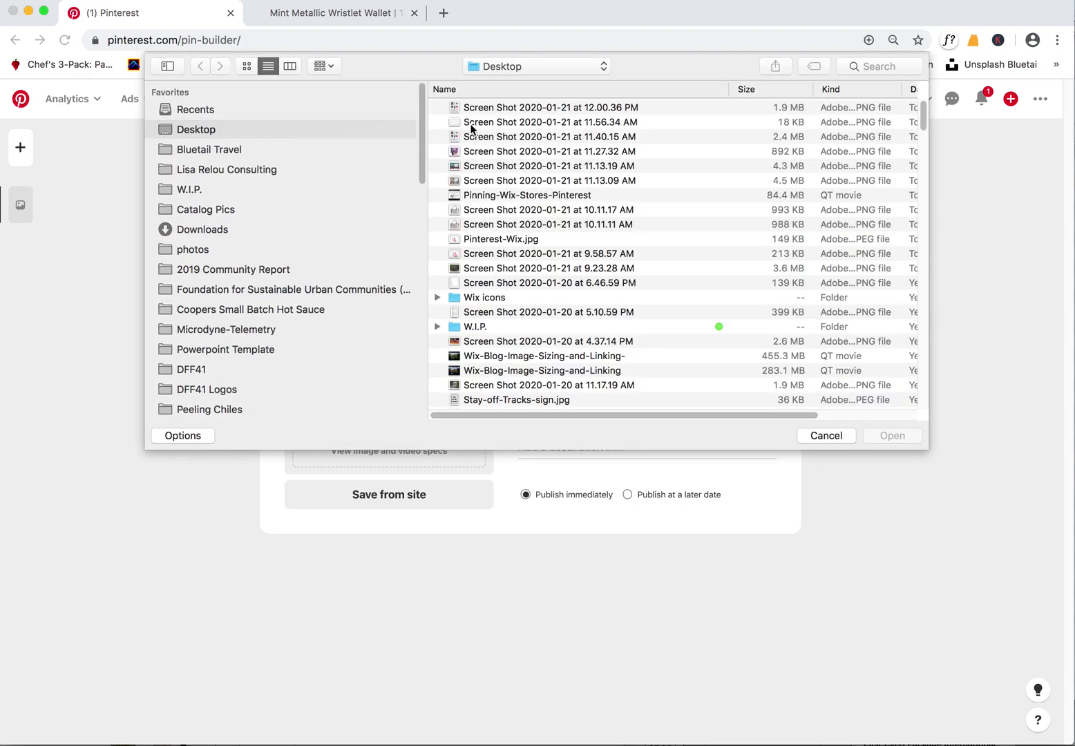
{"action": "double_click", "coordinate": [477, 154]}
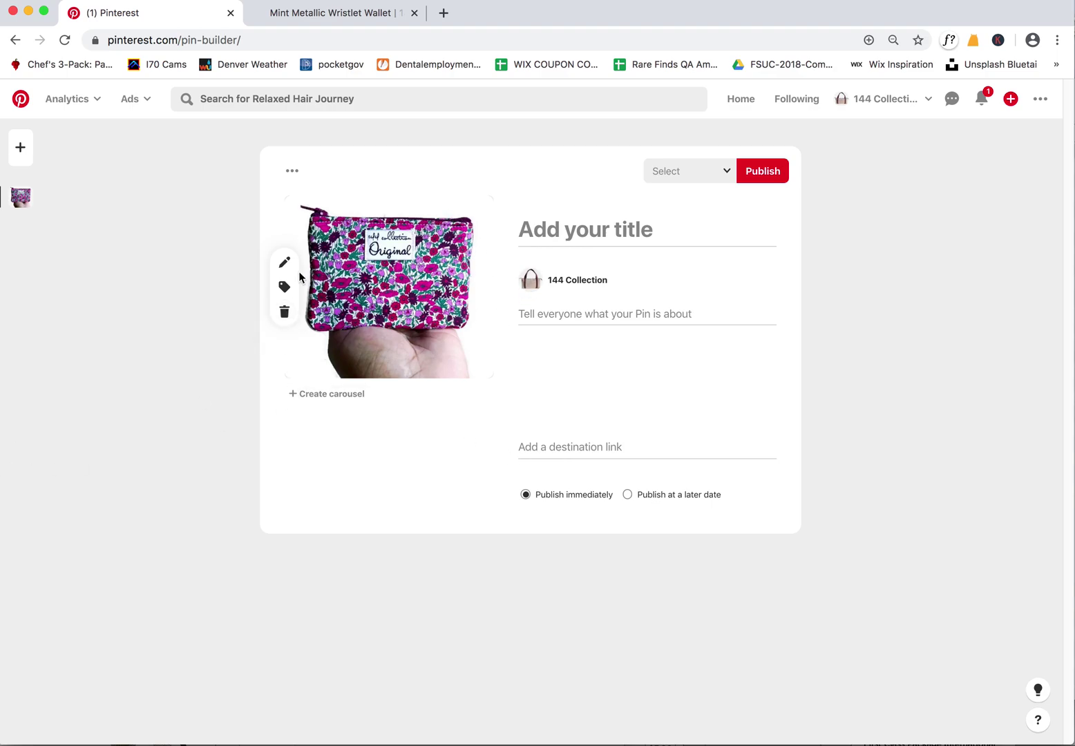
Open Tag products, close it without tagging anything, and return to the Mint Metallic Wristlet Wallet page
{"action": "left_click", "coordinate": [283, 289]}
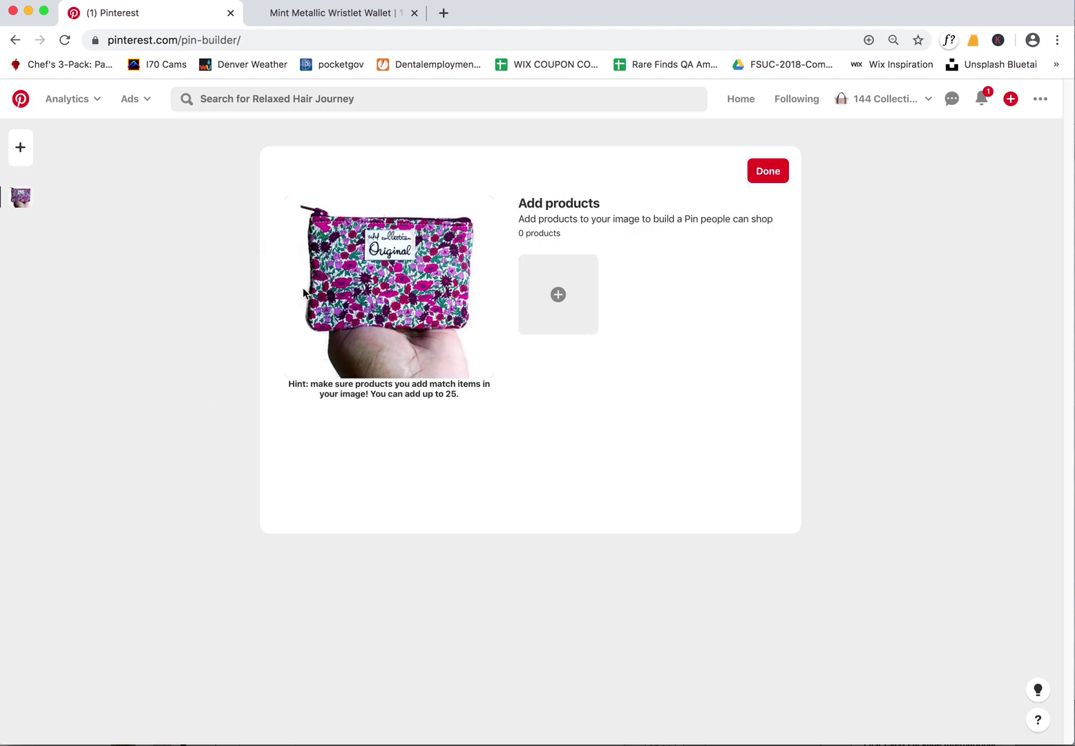
{"action": "left_click", "coordinate": [557, 294]}
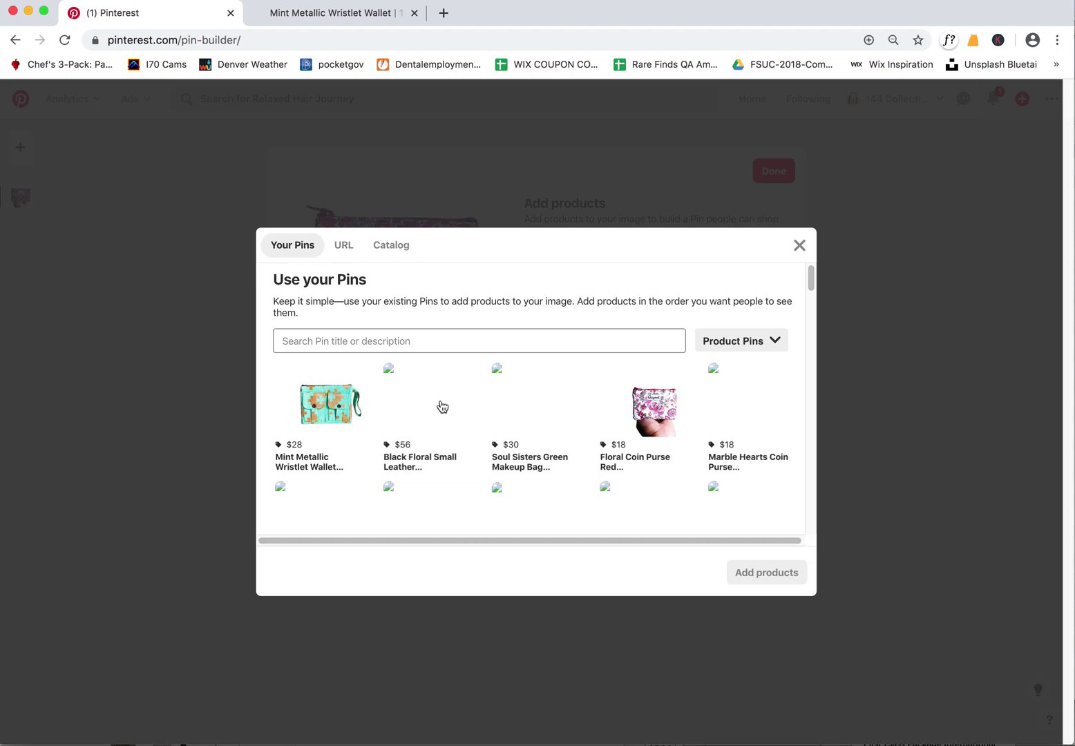
{"action": "left_click", "coordinate": [800, 246]}
{"action": "left_click", "coordinate": [780, 172]}
{"action": "left_click", "coordinate": [345, 14]}
{"action": "mouse_move", "coordinate": [185, 96]}
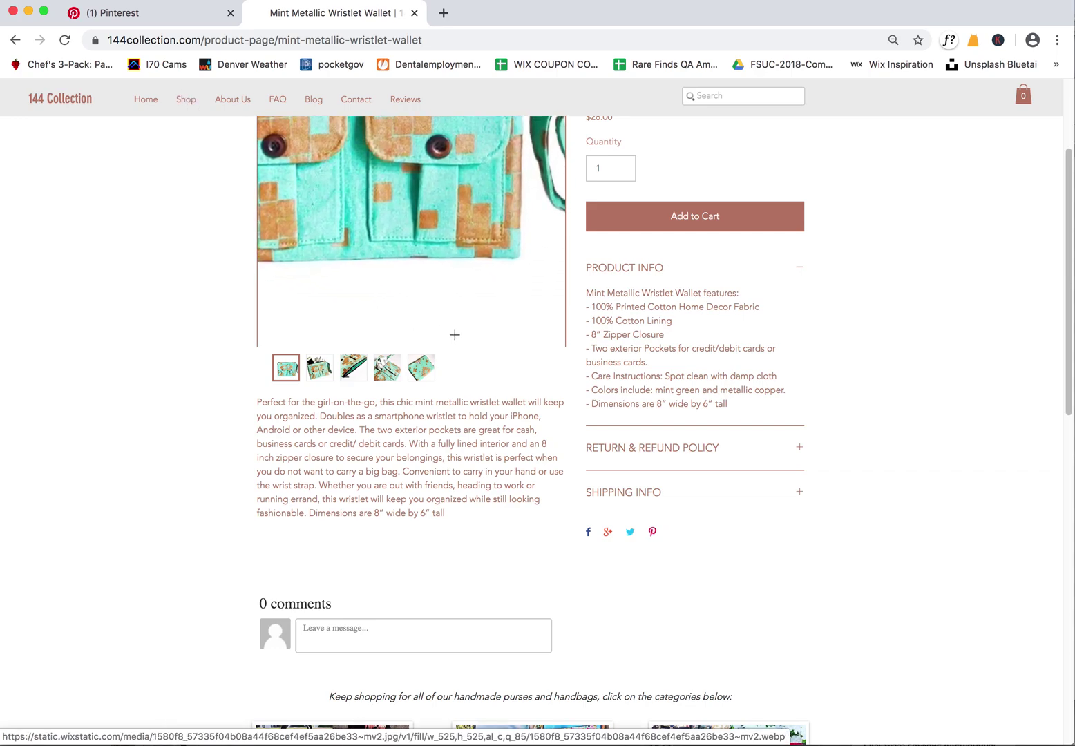
Open the 144 Collection Makeup Bags shop page and scroll down to its product grid
{"action": "scroll", "coordinate": [1056, 266], "scroll_direction": "up", "scroll_amount": 5}
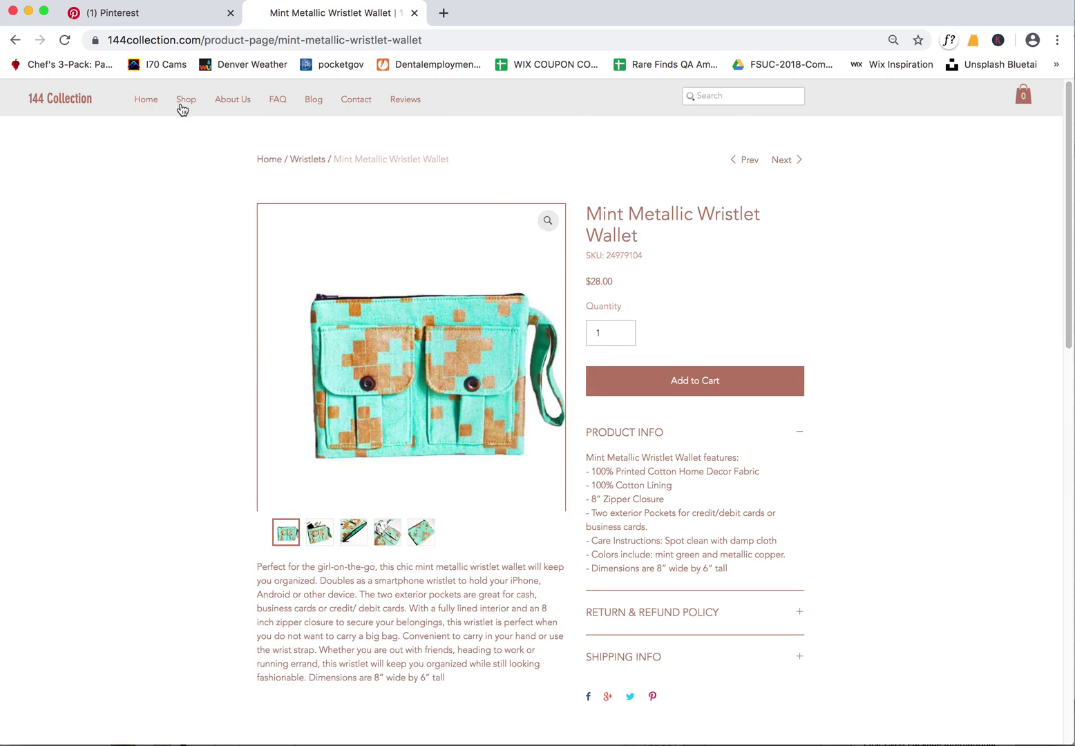
{"action": "left_click", "coordinate": [193, 159]}
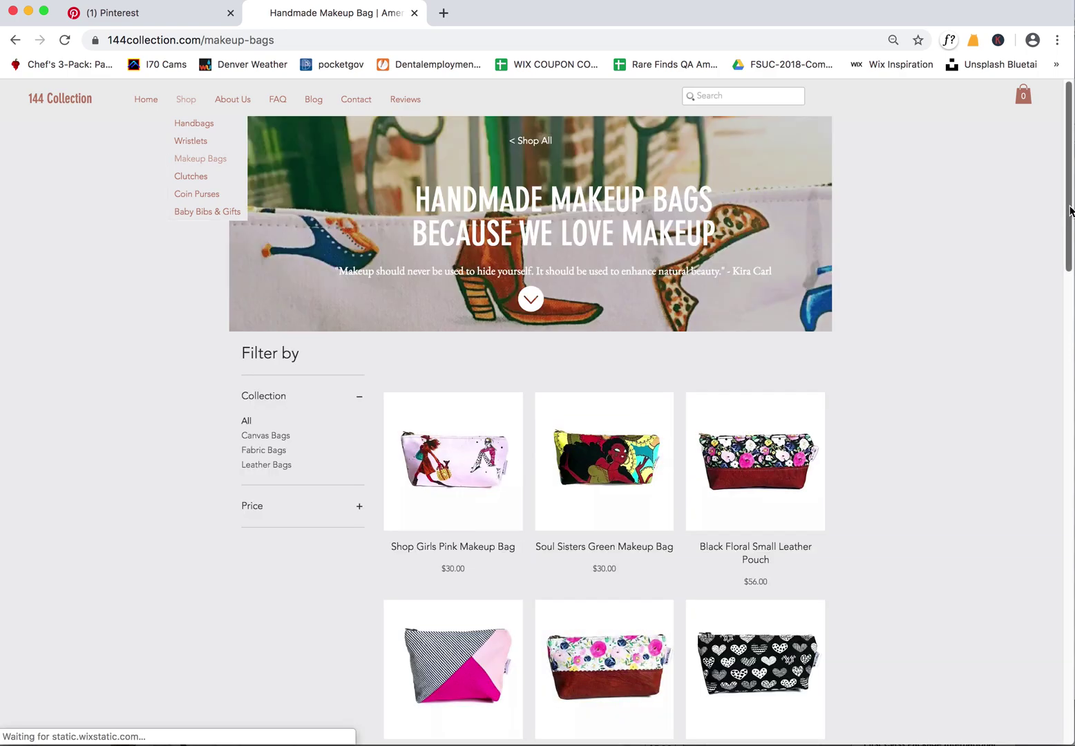
{"action": "scroll", "coordinate": [1055, 279], "scroll_direction": "down", "scroll_amount": 4}
{"action": "scroll", "coordinate": [1054, 279], "scroll_direction": "down", "scroll_amount": 1}
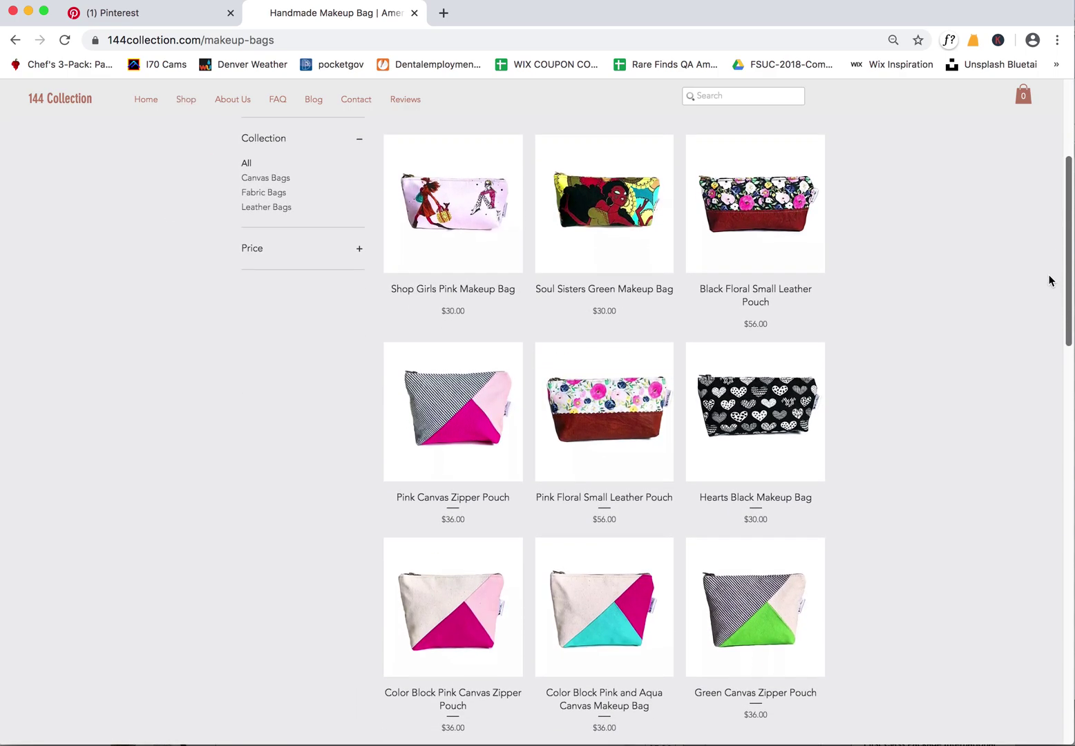
Capture two area screenshots of the upper and lower makeup-bag product grid
{"action": "key", "text": "super+shift+4"}
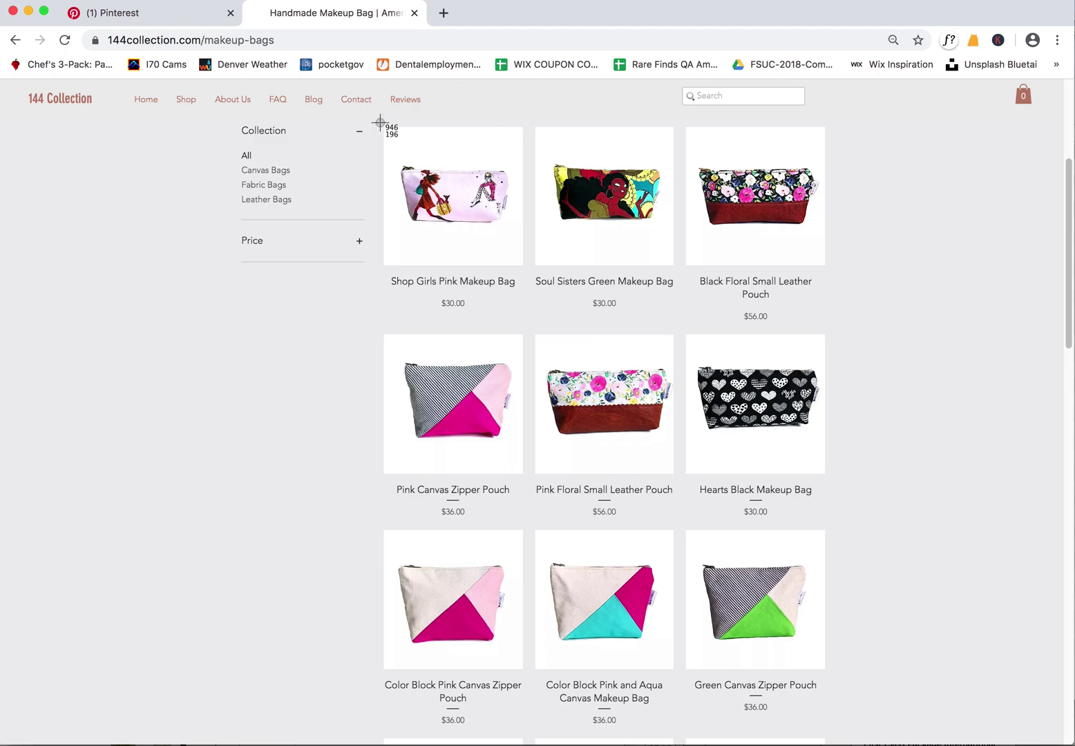
{"action": "left_click_drag", "start_coordinate": [378, 122], "coordinate": [833, 731]}
{"action": "left_click_drag", "start_coordinate": [1070, 318], "coordinate": [1045, 498]}
{"action": "key", "text": "super+shift+4"}
{"action": "left_click_drag", "start_coordinate": [379, 117], "coordinate": [829, 728]}
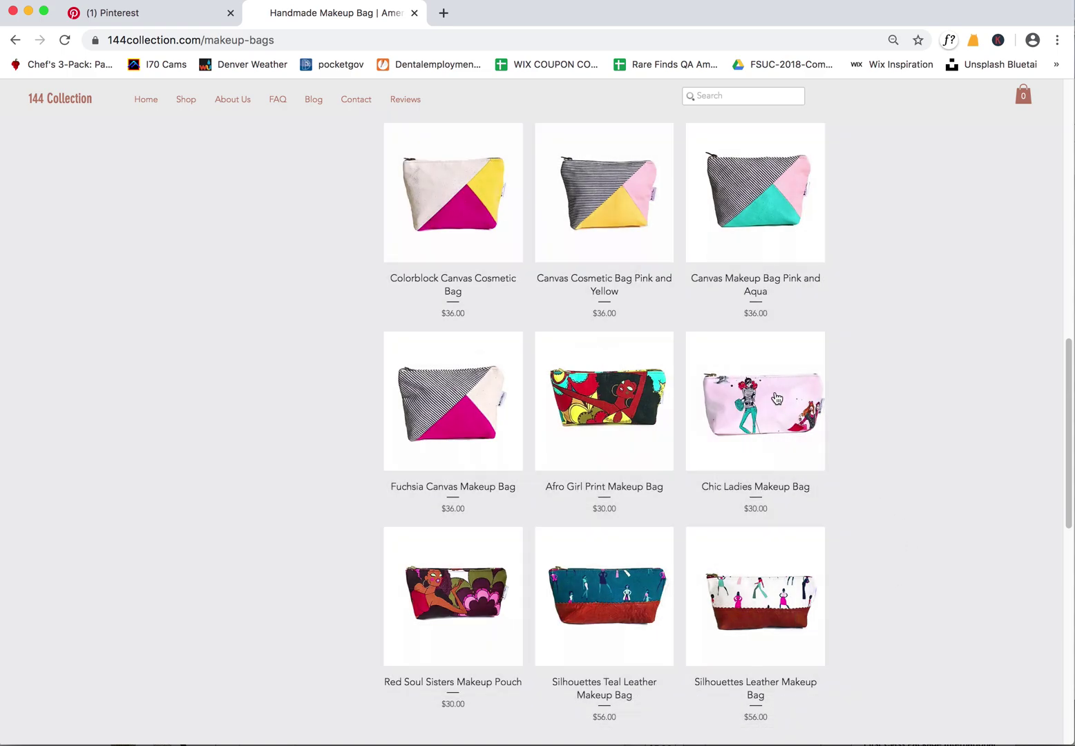
{"action": "left_click", "coordinate": [96, 8]}
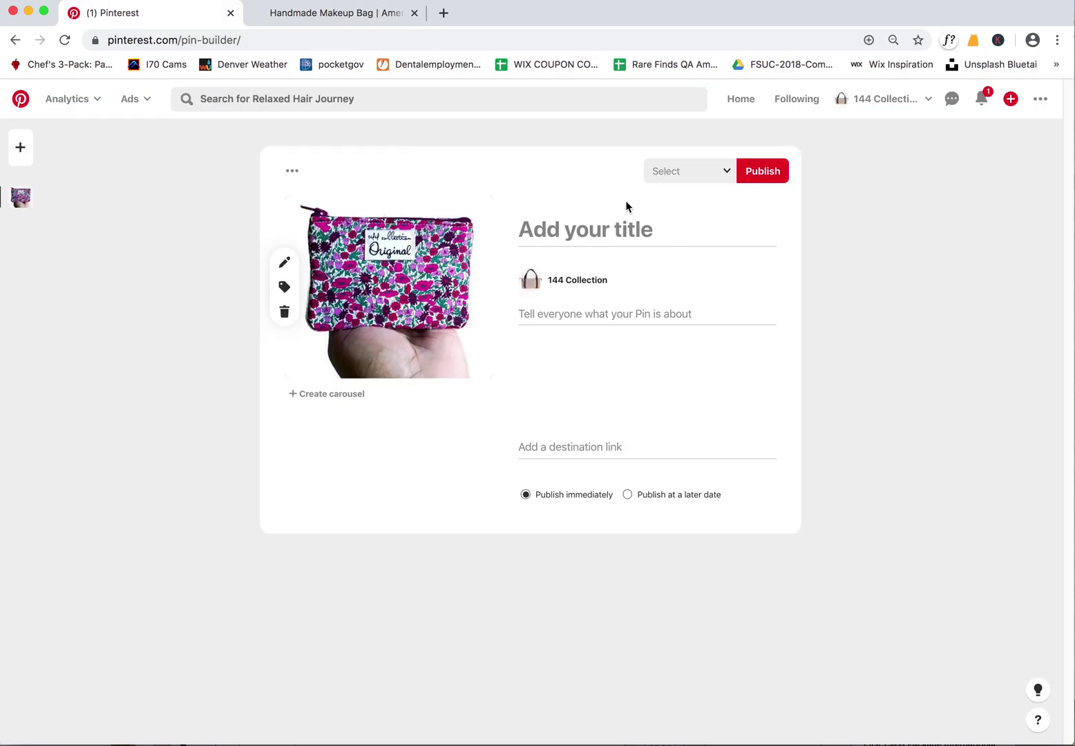
Start a blank pin using the 12.05.07 PM makeup-bag grid screenshot as its image
{"action": "left_click", "coordinate": [1010, 99]}
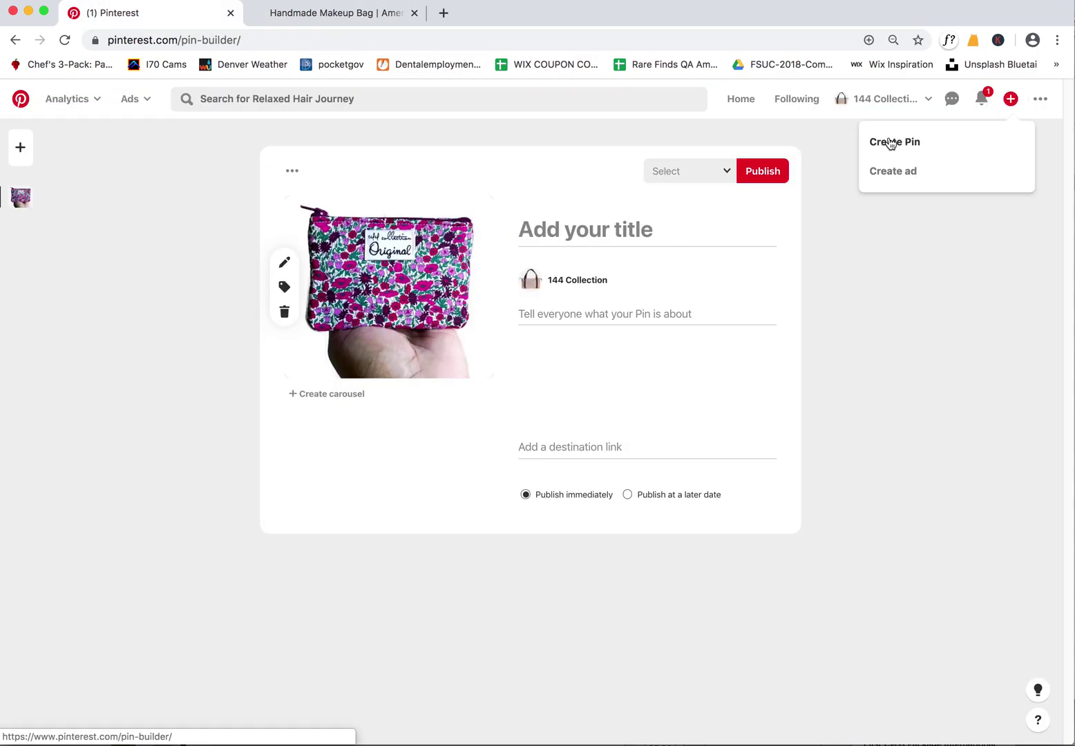
{"action": "left_click", "coordinate": [890, 142]}
{"action": "left_click", "coordinate": [388, 321]}
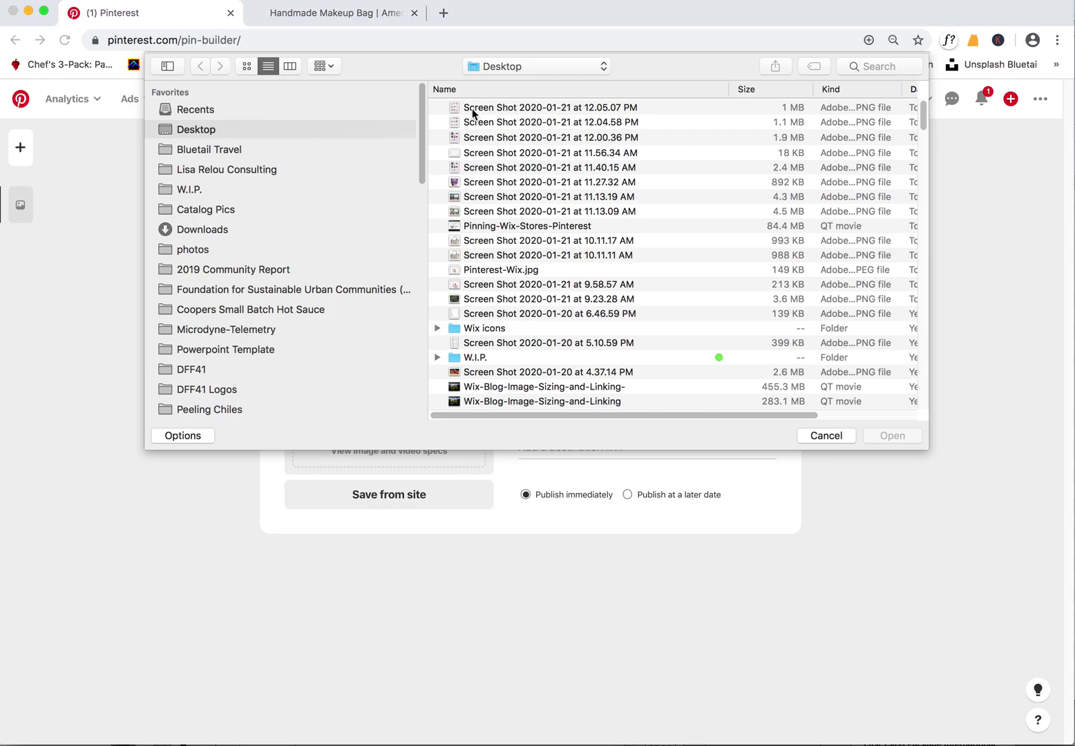
{"action": "left_click", "coordinate": [476, 108]}
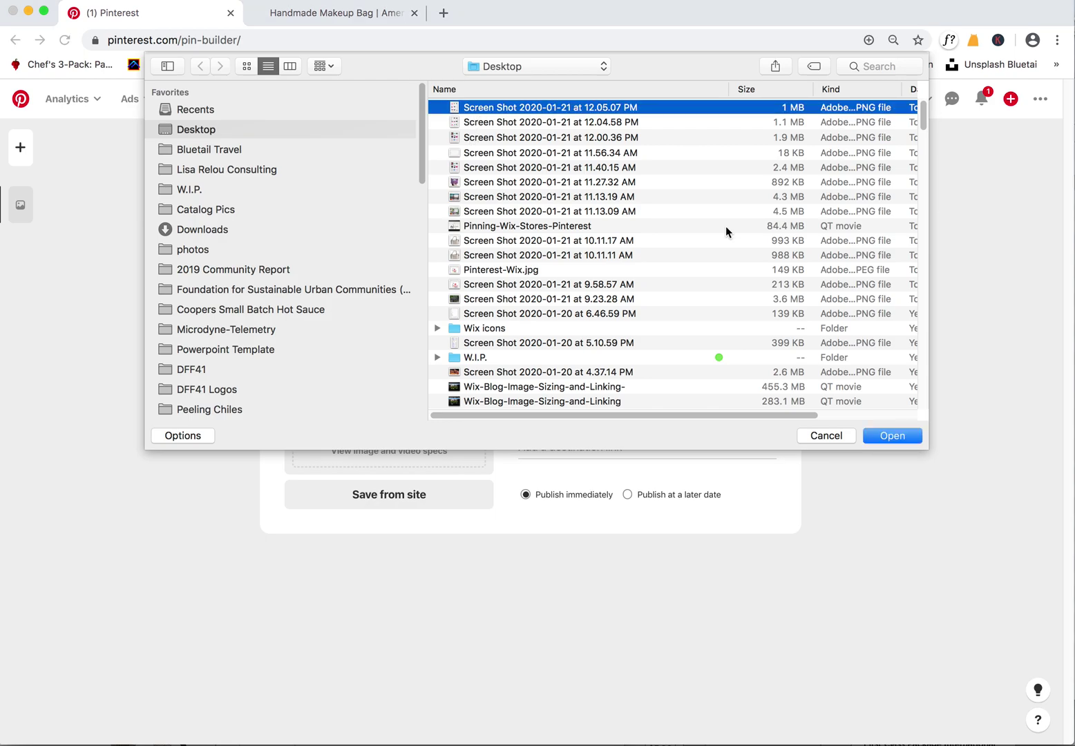
{"action": "left_click", "coordinate": [887, 437]}
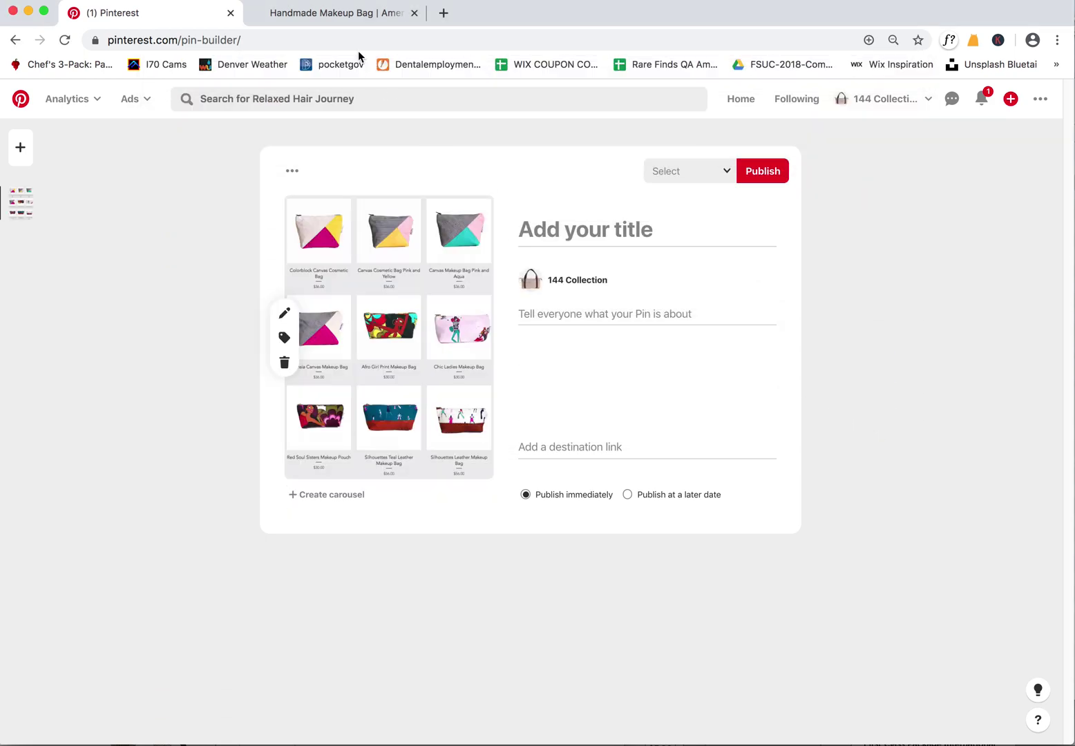
Copy the store's makeup-bags page URL and paste it as the pin's destination link
{"action": "key", "text": "ctrl+Tab"}
{"action": "left_click", "coordinate": [265, 42]}
{"action": "key", "text": "super+c"}
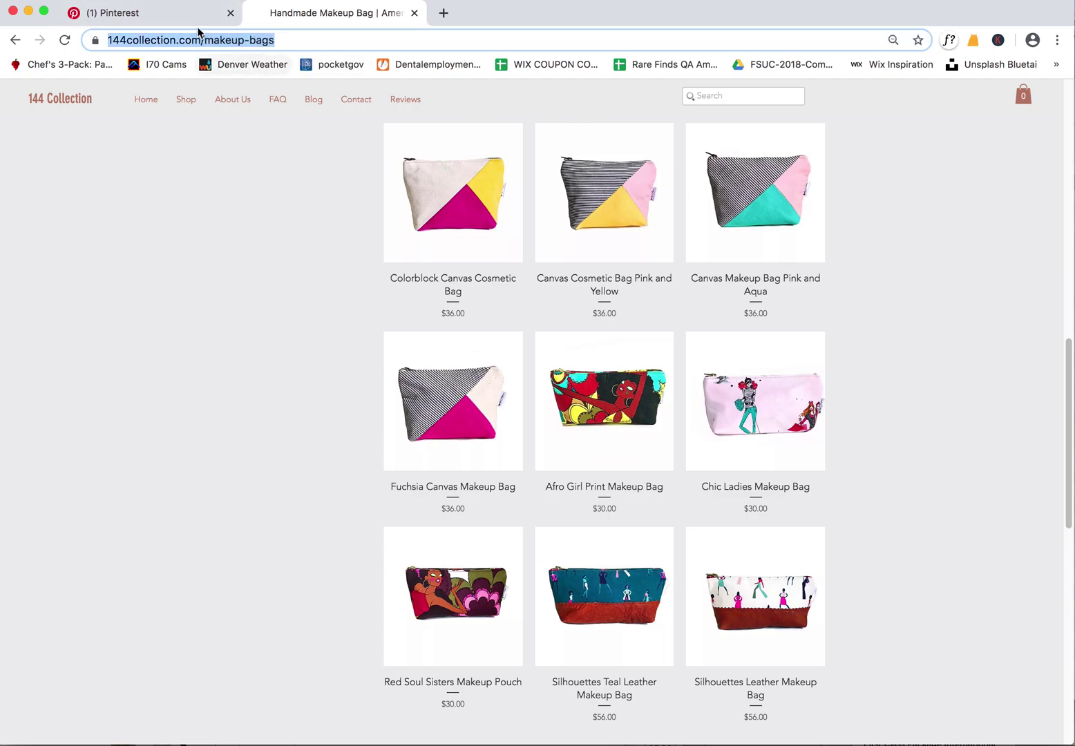
{"action": "left_click", "coordinate": [183, 20]}
{"action": "left_click", "coordinate": [564, 445]}
{"action": "key", "text": "super+v"}
{"action": "left_click", "coordinate": [347, 21]}
{"action": "left_click", "coordinate": [168, 15]}
Title the pin 'Handmade Makeup Bags', describe it 'Made by hand in New York', and start a new board
{"action": "left_click", "coordinate": [538, 227]}
{"action": "type", "text": "Handmad"}
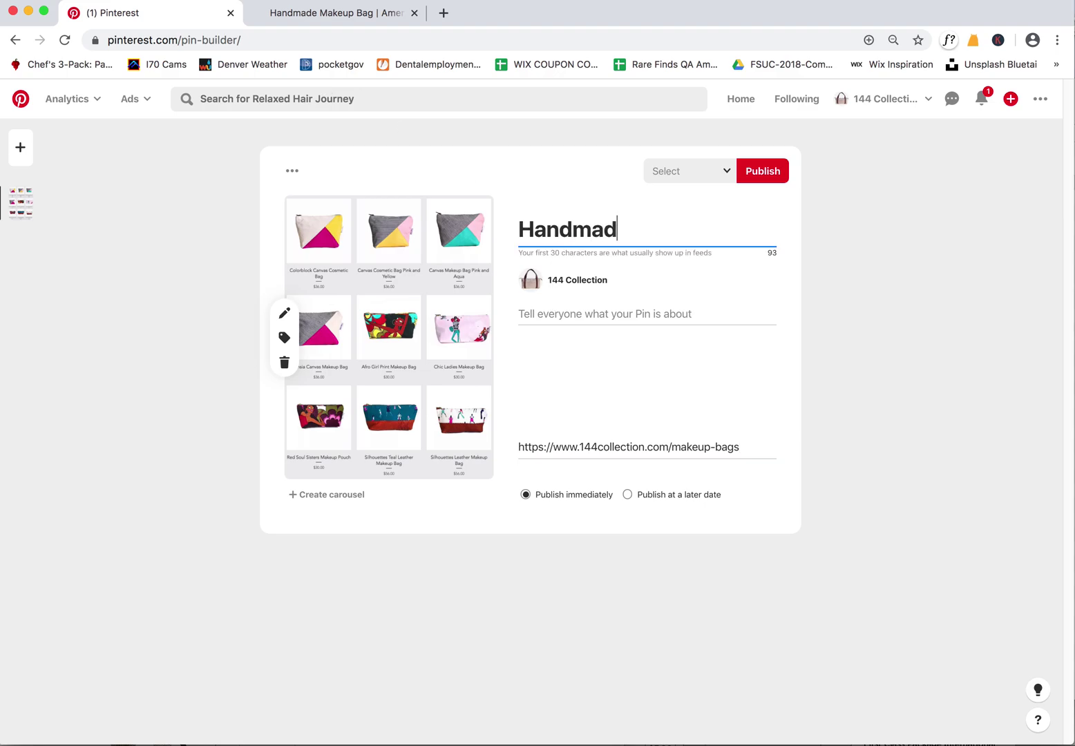
{"action": "type", "text": "e Makeup Bags"}
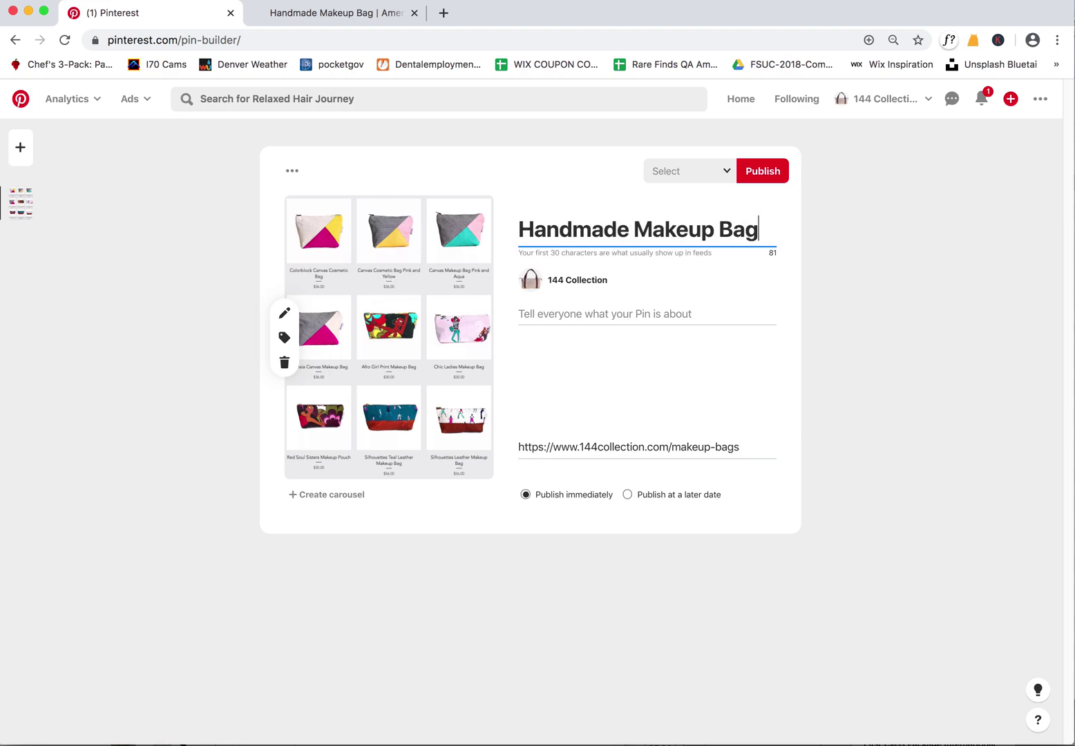
{"action": "left_click", "coordinate": [564, 313]}
{"action": "type", "text": "M"}
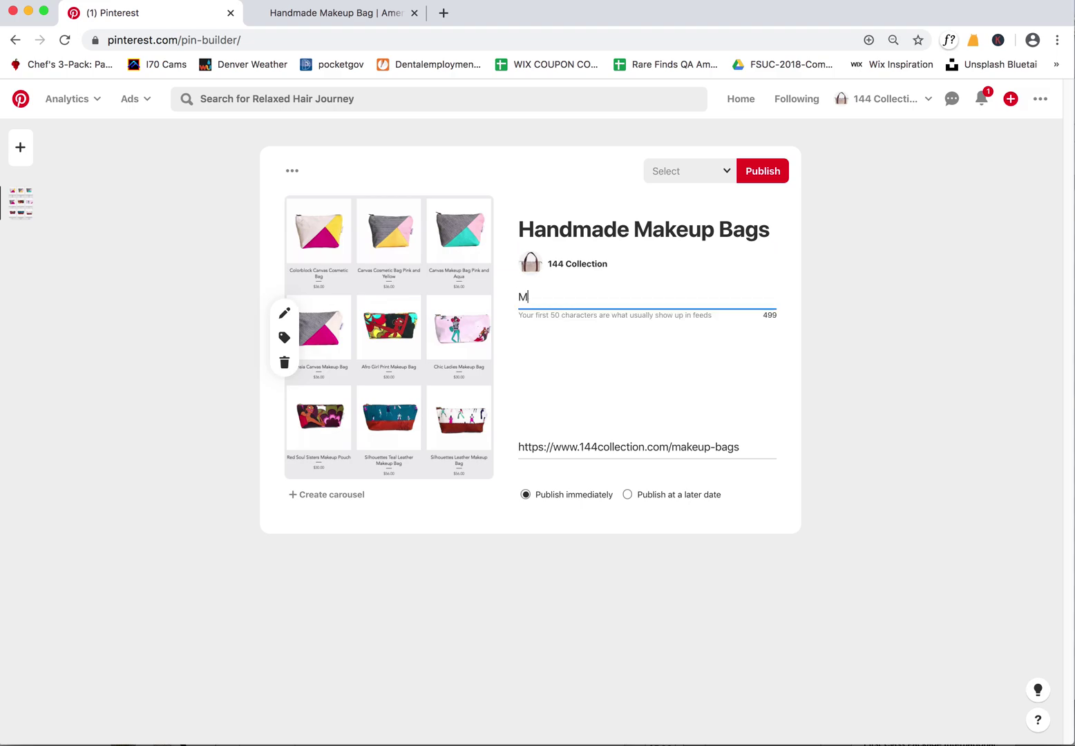
{"action": "type", "text": "ade by hand in New York!"}
{"action": "left_click", "coordinate": [692, 178]}
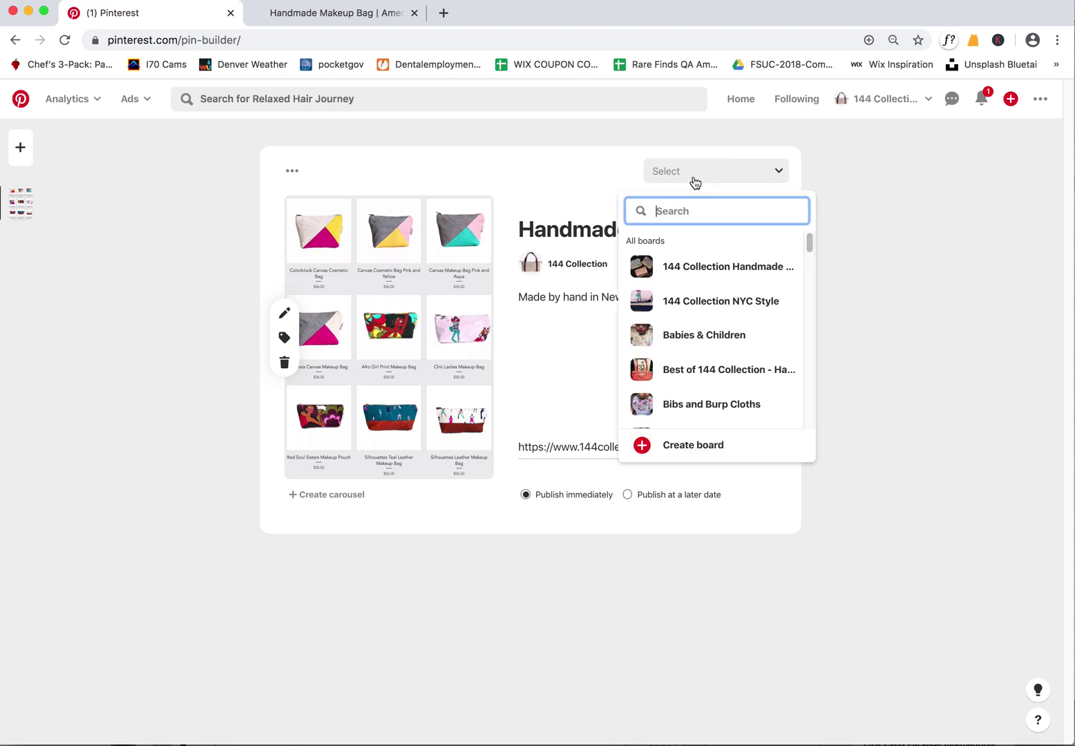
{"action": "left_click", "coordinate": [697, 447]}
Create the new 'Makeup Bags' board and publish the pin to it
{"action": "left_click", "coordinate": [513, 394]}
{"action": "type", "text": "Makeup Bags"}
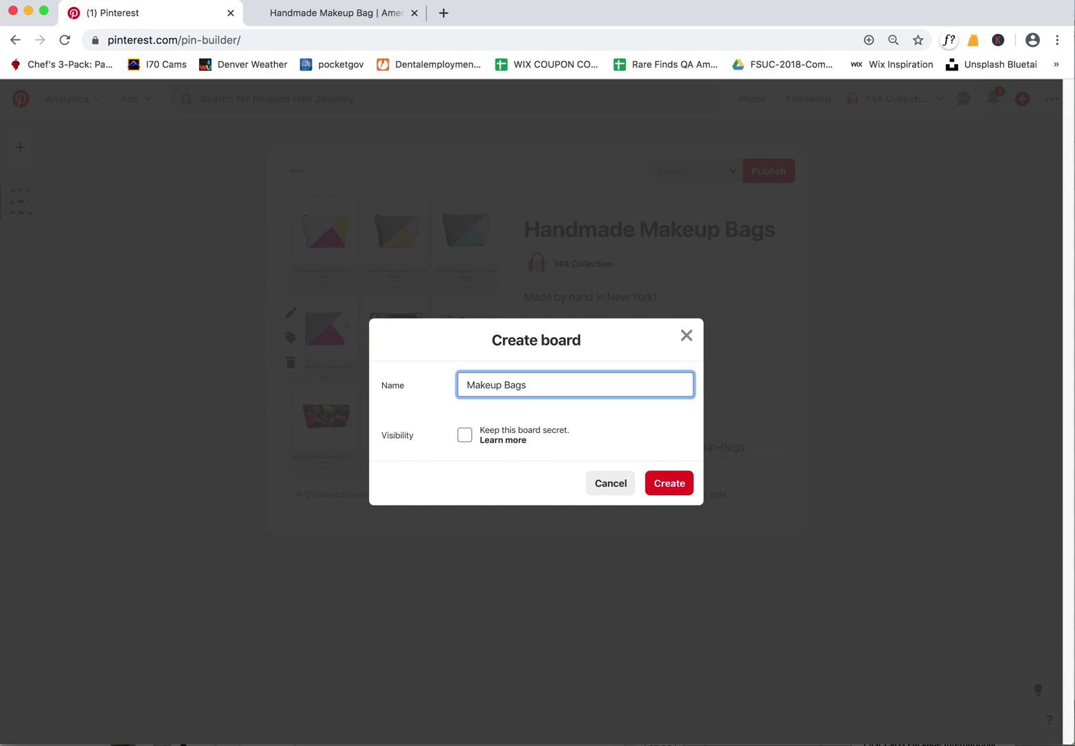
{"action": "left_click", "coordinate": [669, 485]}
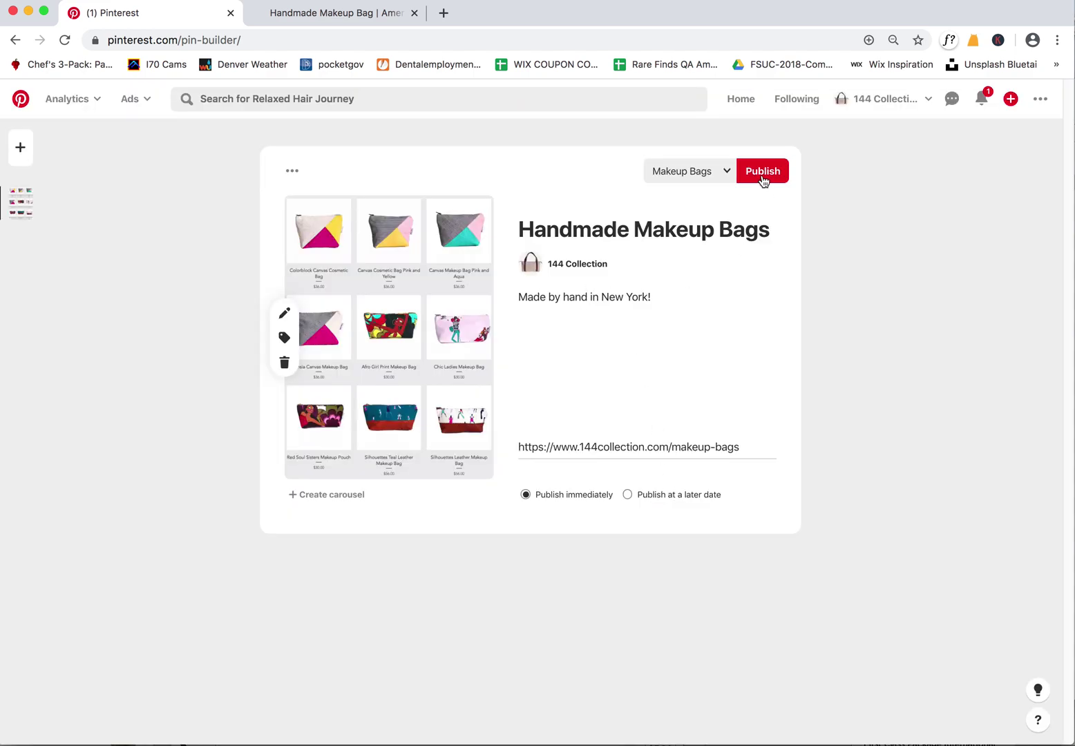
{"action": "left_click", "coordinate": [762, 174]}
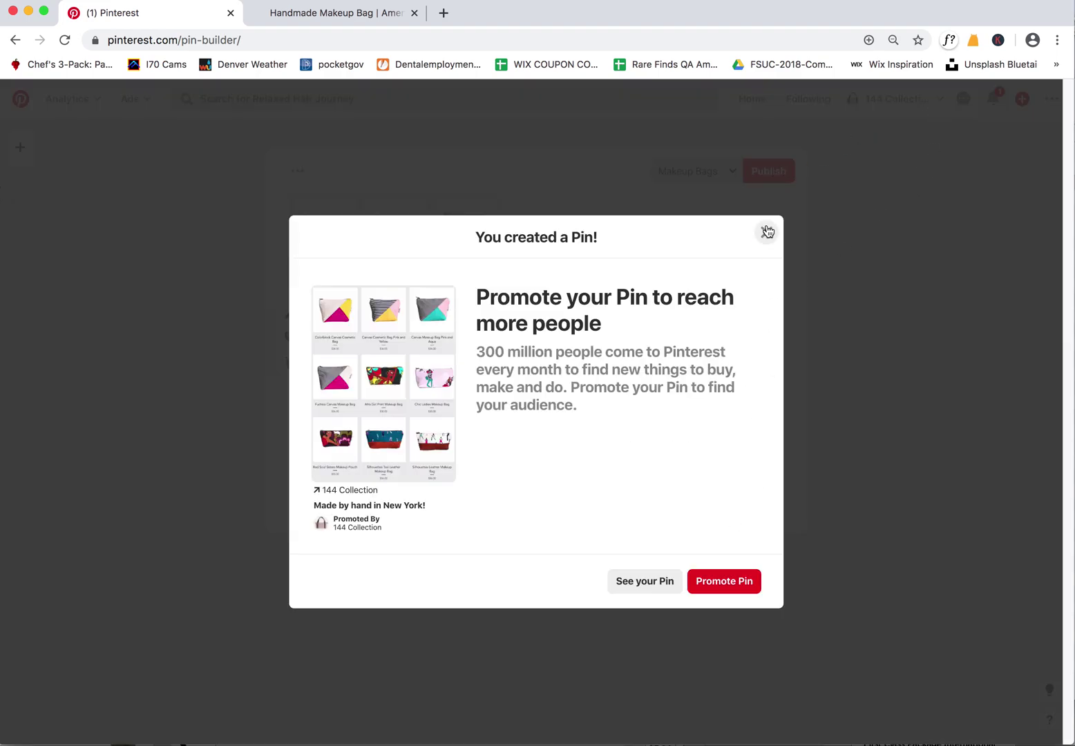
{"action": "left_click", "coordinate": [766, 232]}
Start another pin and upload the second makeup-bag grid screenshot as its image
{"action": "left_click", "coordinate": [1010, 98]}
{"action": "left_click", "coordinate": [897, 143]}
{"action": "left_click", "coordinate": [397, 290]}
{"action": "left_click", "coordinate": [485, 123]}
{"action": "double_click", "coordinate": [484, 122]}
{"action": "left_click", "coordinate": [339, 12]}
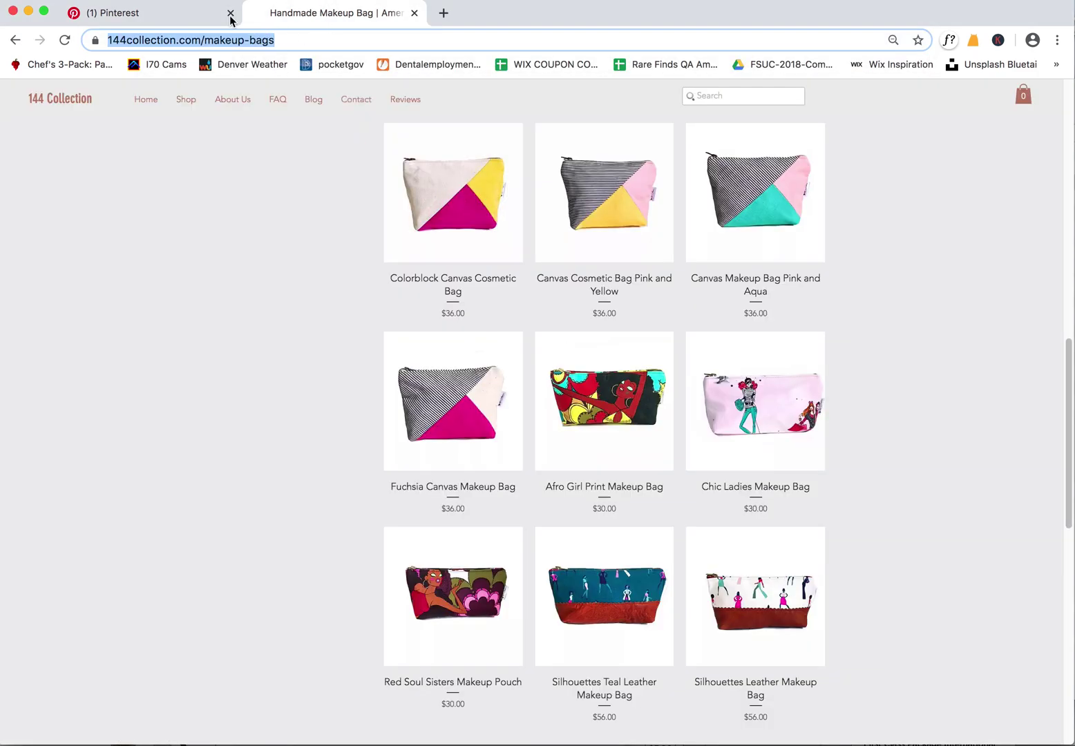
Paste the makeup-bags page URL as the link and the store's makeup quote as the description
{"action": "left_click", "coordinate": [208, 13]}
{"action": "left_click", "coordinate": [546, 449]}
{"action": "key", "text": "super+v"}
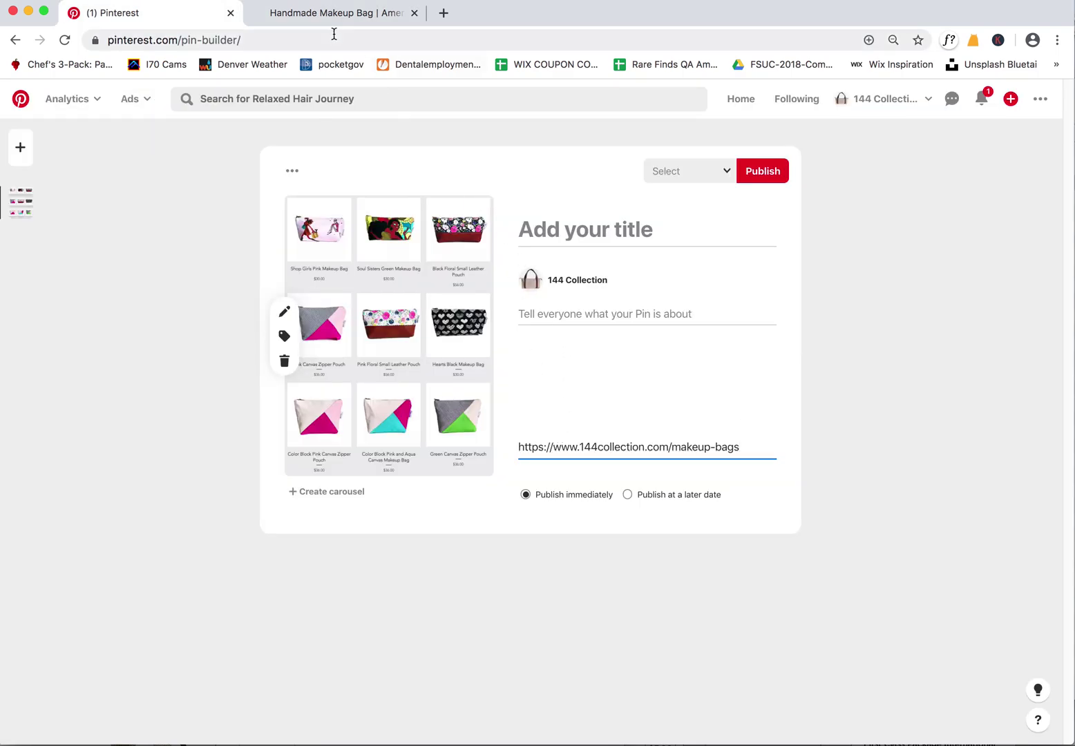
{"action": "left_click", "coordinate": [329, 15]}
{"action": "scroll", "coordinate": [1048, 202], "scroll_direction": "up", "scroll_amount": 15}
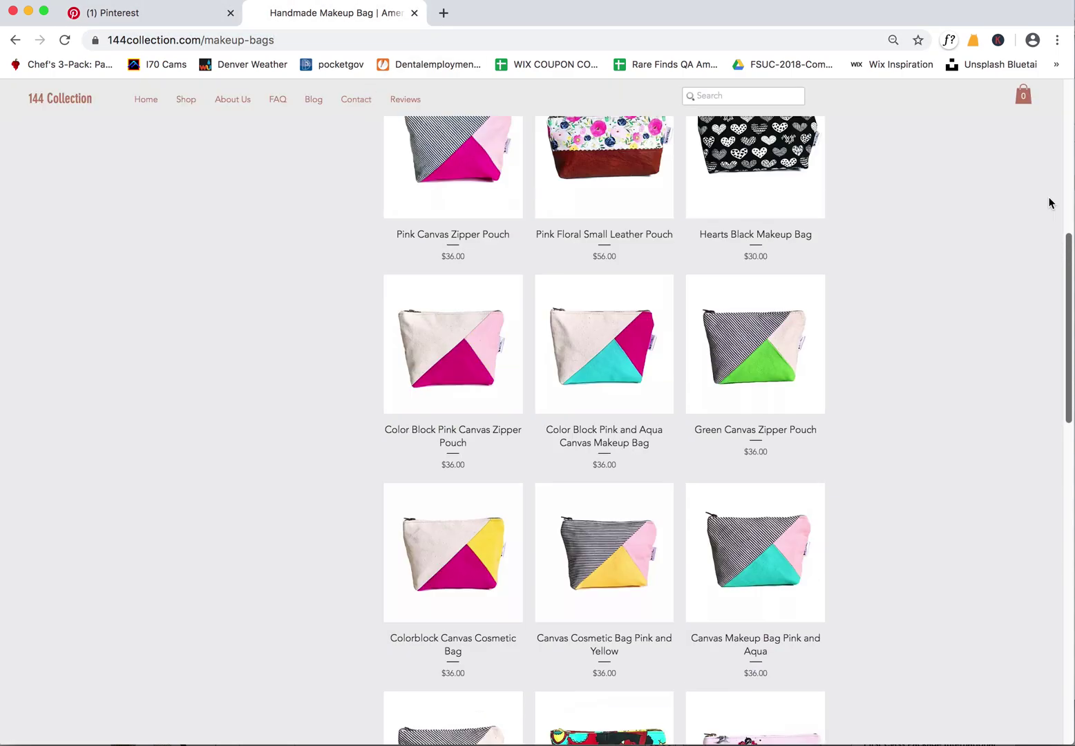
{"action": "triple_click", "coordinate": [424, 267]}
{"action": "key", "text": "super+c"}
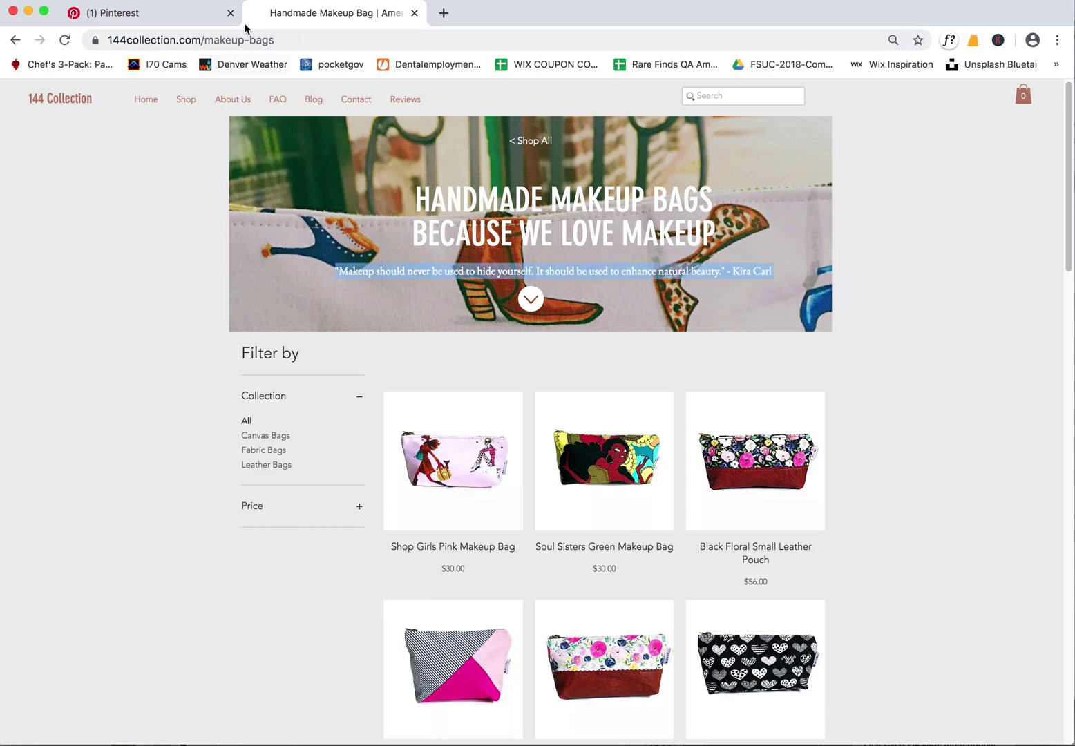
{"action": "left_click", "coordinate": [242, 23]}
{"action": "left_click", "coordinate": [545, 310]}
{"action": "key", "text": "super+v"}
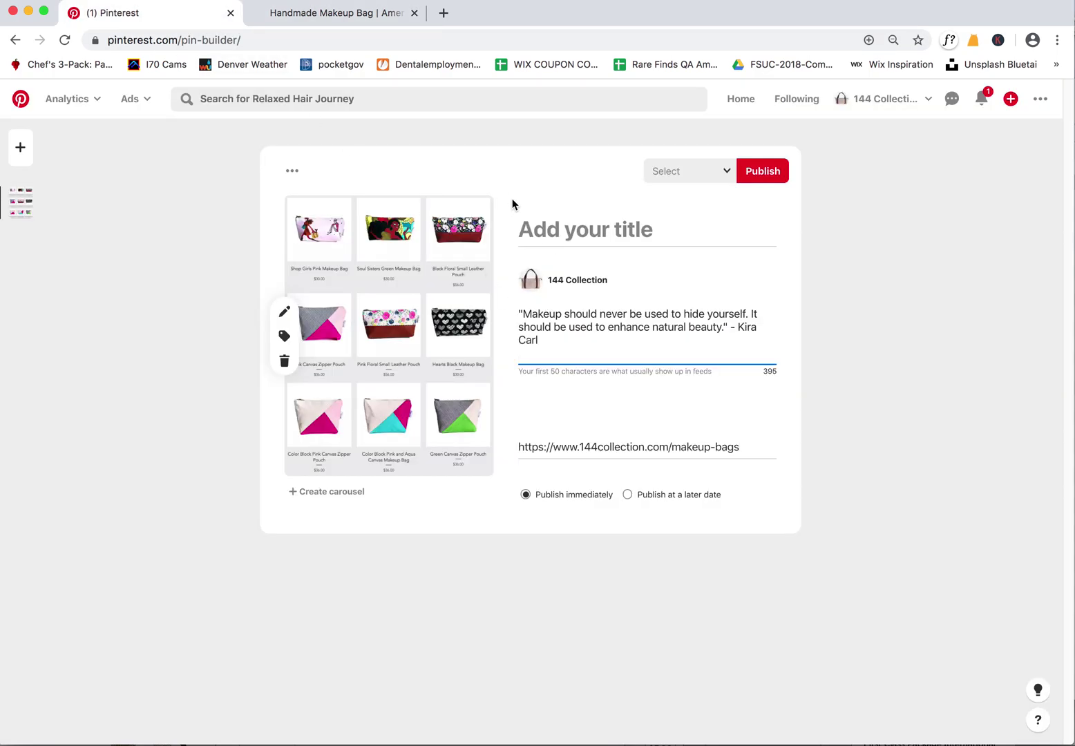
Paste the store heading HANDMADE MAKEUP BAGS as the title and publish to the Makeup Bags board
{"action": "left_click", "coordinate": [364, 16]}
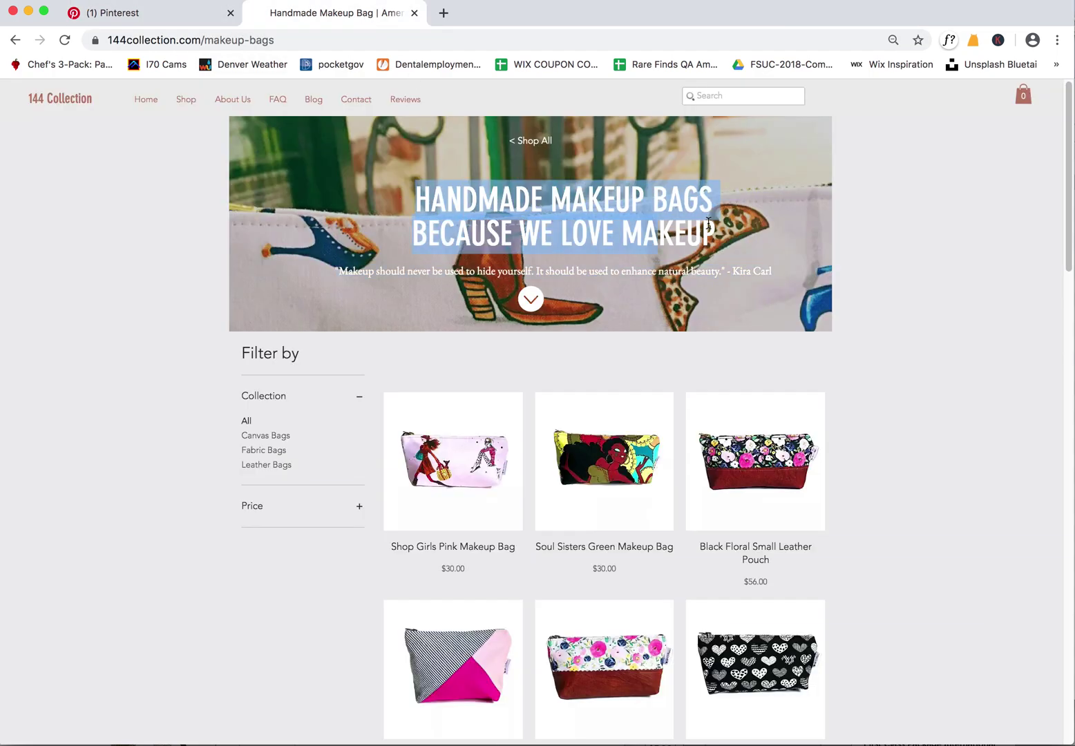
{"action": "left_click", "coordinate": [235, 19]}
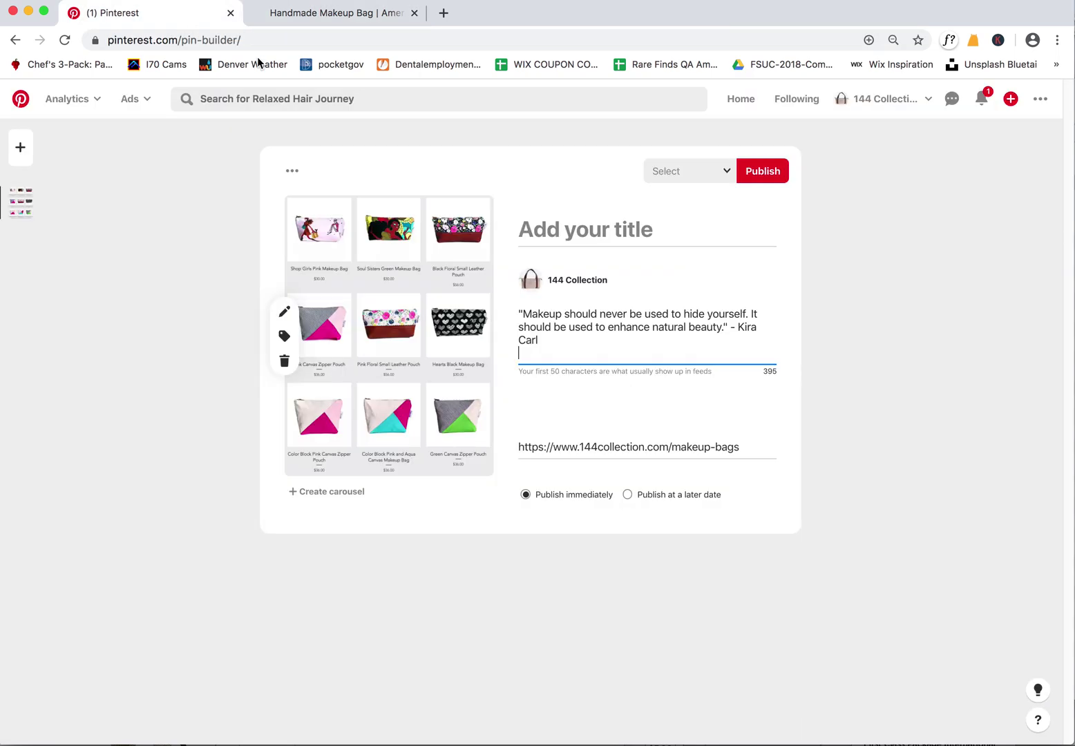
{"action": "left_click", "coordinate": [567, 237]}
{"action": "type", "text": "HANDMADE MAKEUP BAGS"}
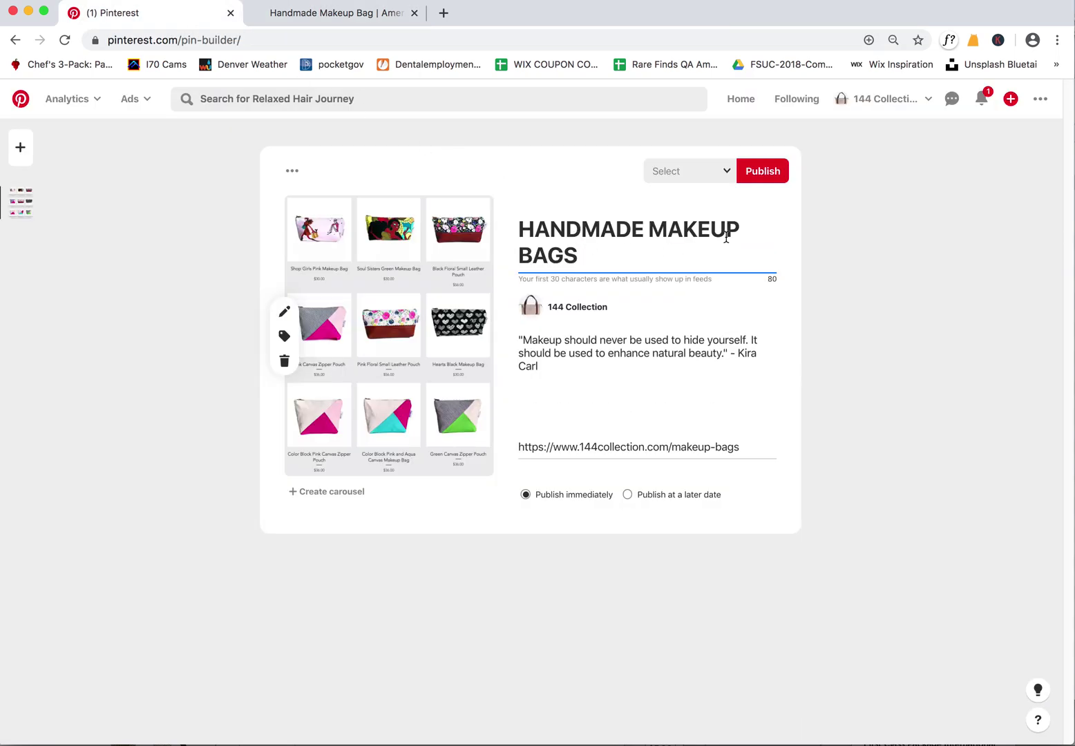
{"action": "left_click", "coordinate": [709, 177]}
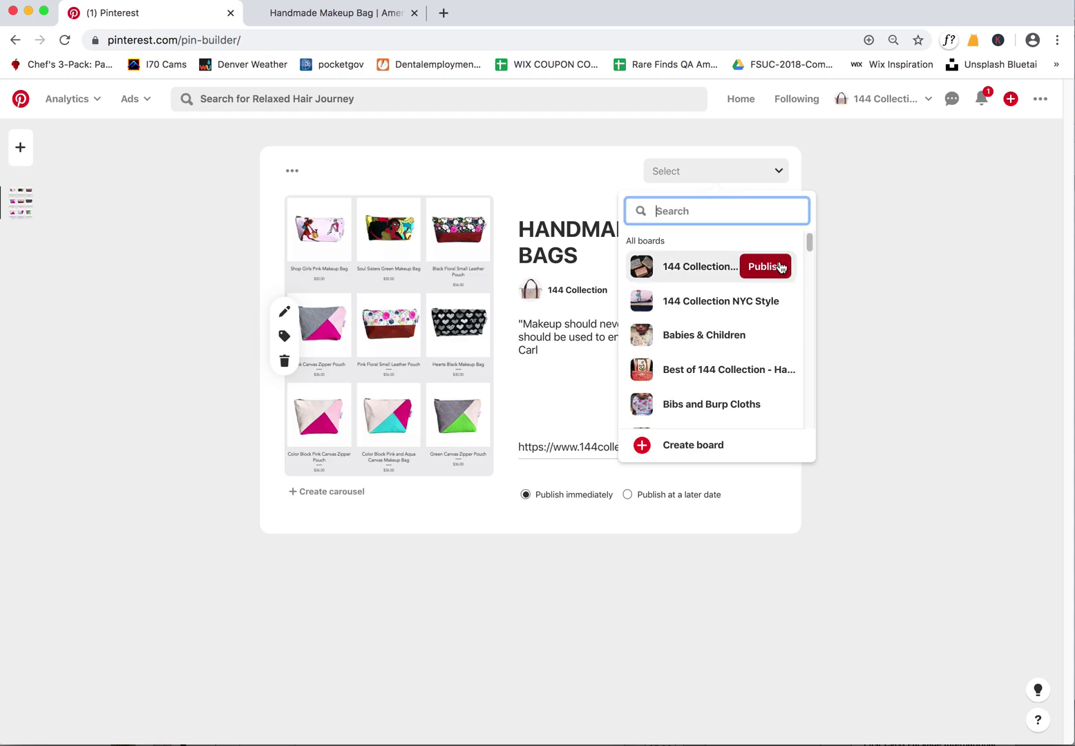
{"action": "type", "text": "make"}
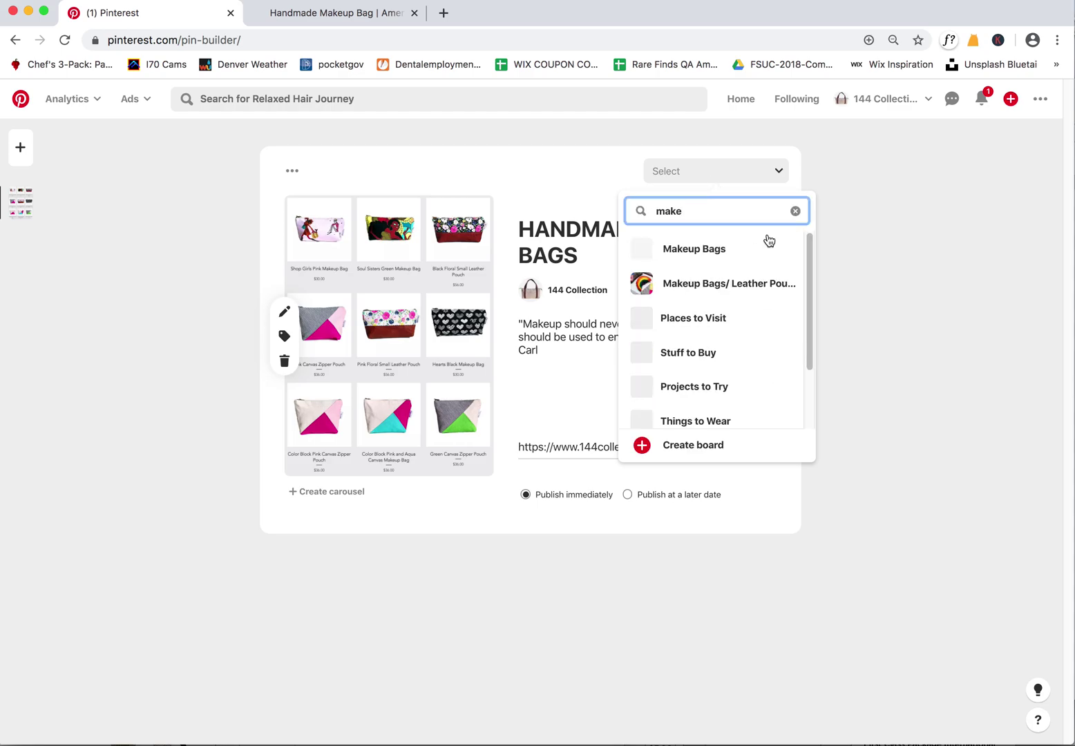
{"action": "left_click", "coordinate": [767, 245]}
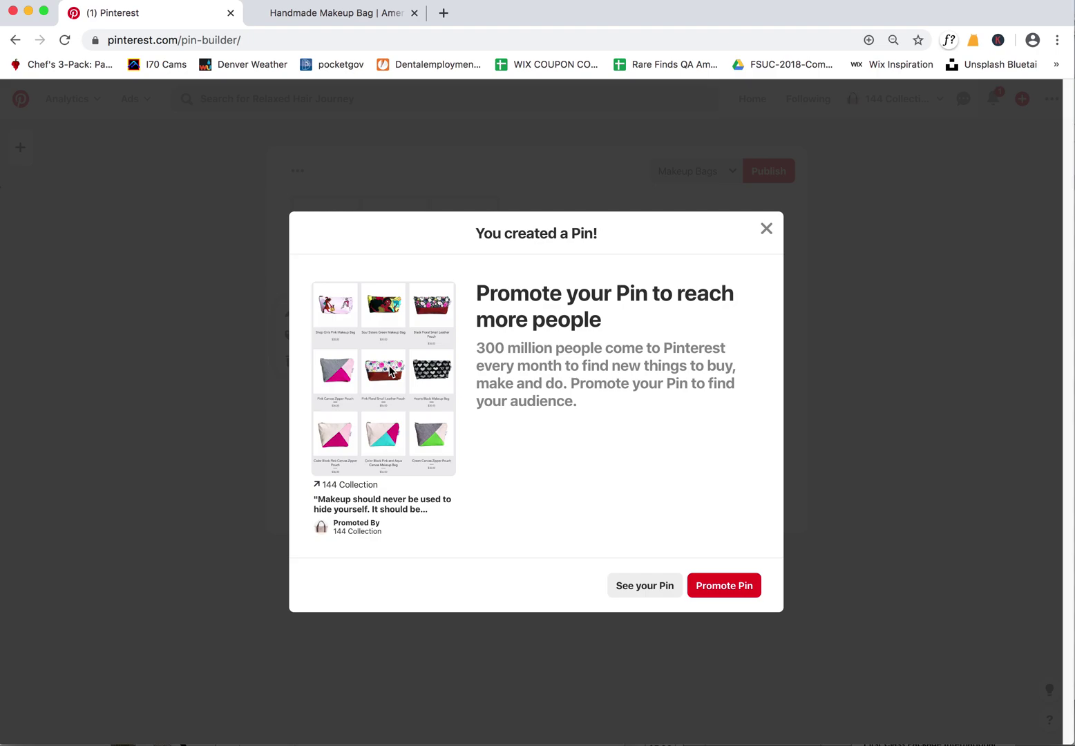
Close the 'You created a Pin!' dialog and open the 144 Collection profile's Pins tab
{"action": "left_click", "coordinate": [767, 228]}
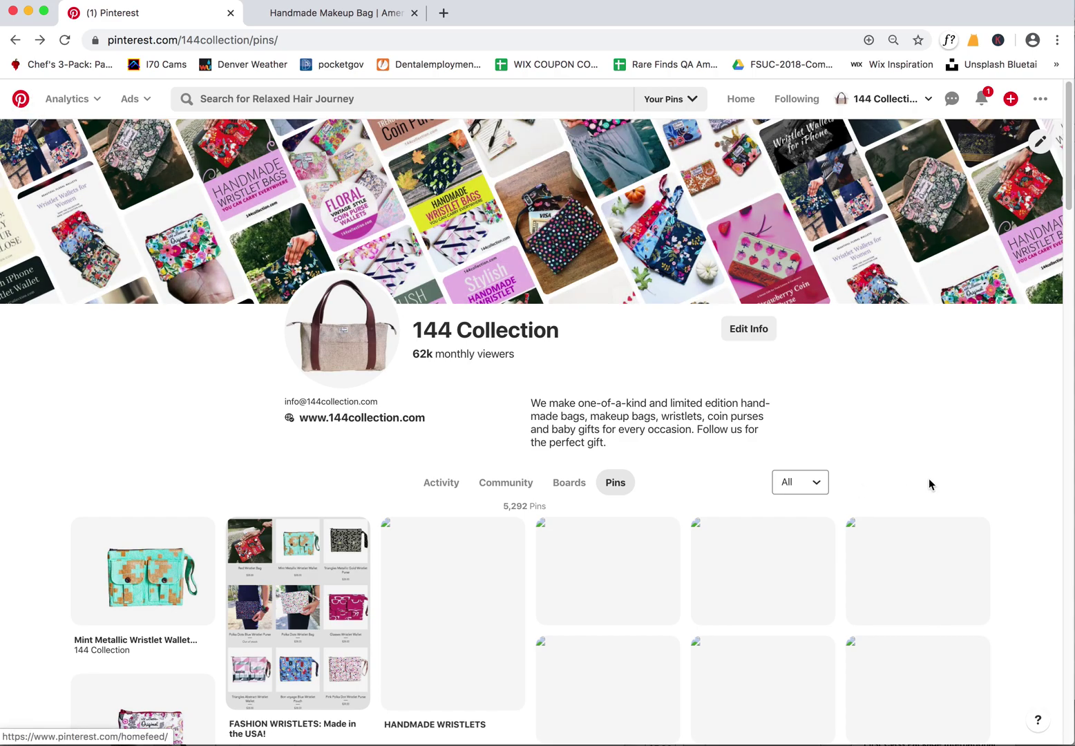
{"action": "scroll", "coordinate": [1053, 225], "scroll_direction": "down", "scroll_amount": 7}
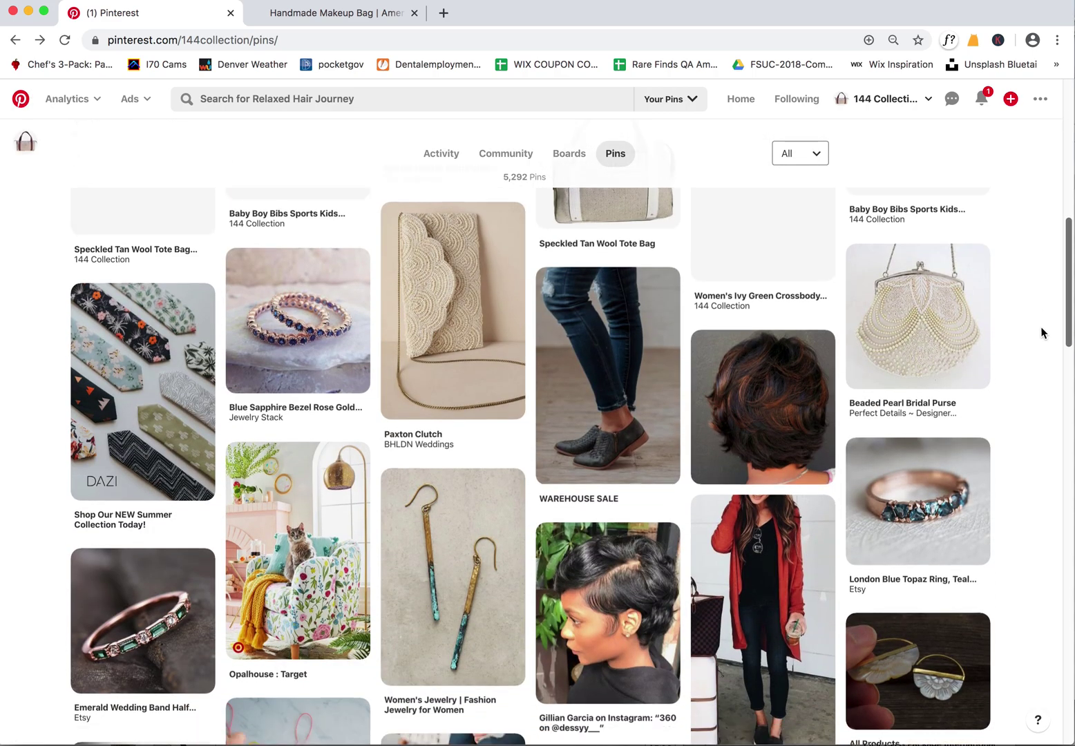
{"action": "scroll", "coordinate": [1043, 227], "scroll_direction": "up", "scroll_amount": 7}
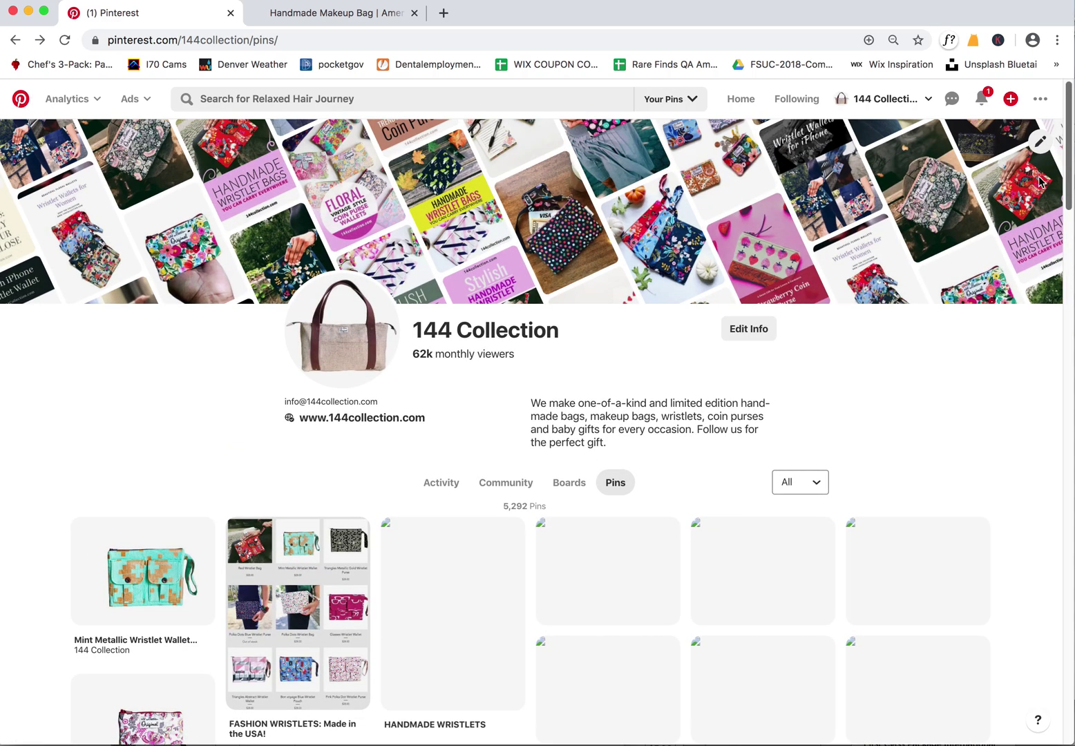
{"action": "left_click", "coordinate": [599, 491]}
{"action": "scroll", "coordinate": [1045, 326], "scroll_direction": "down", "scroll_amount": 10}
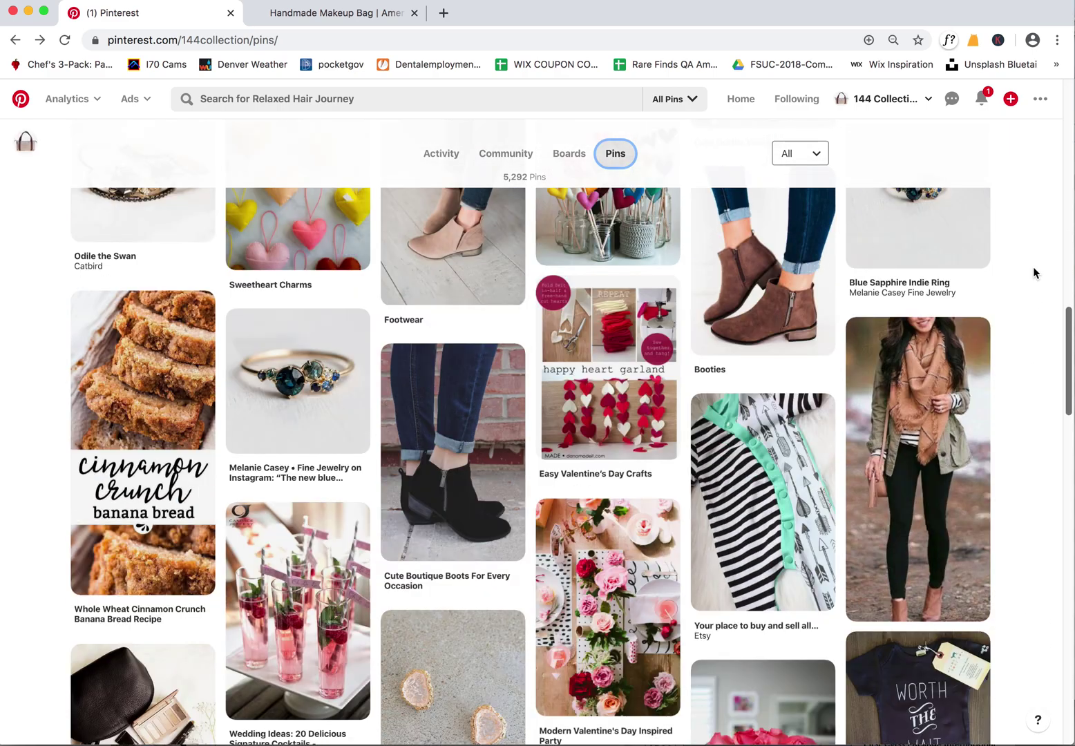
{"action": "scroll", "coordinate": [1031, 269], "scroll_direction": "up", "scroll_amount": 20}
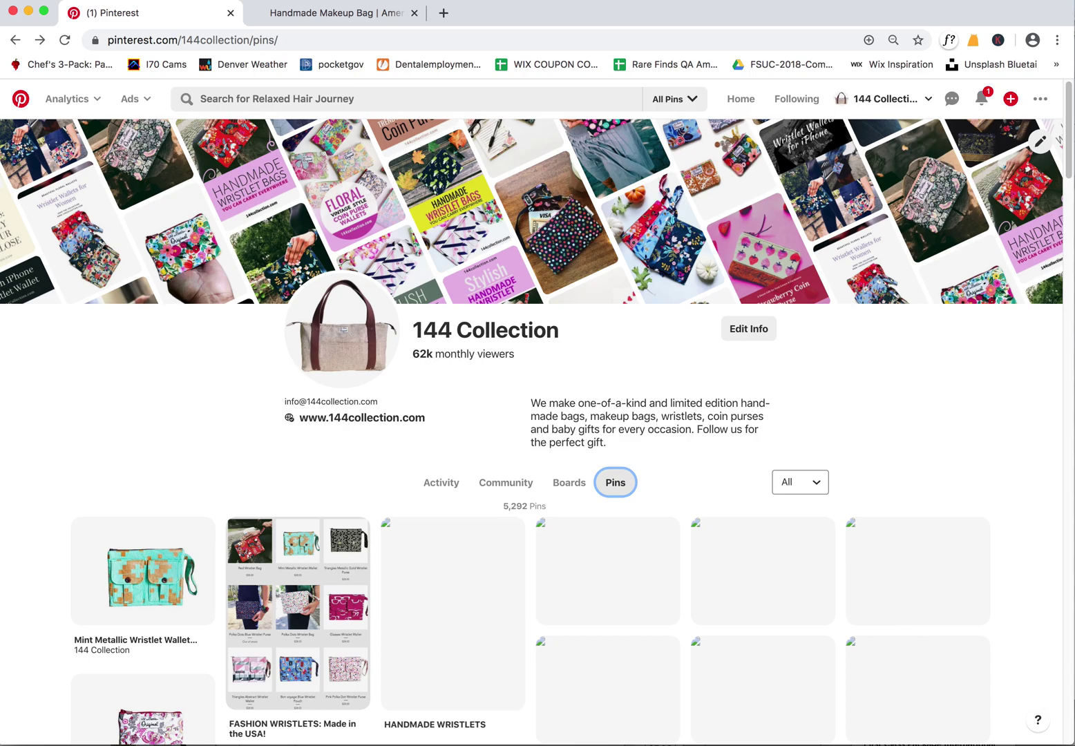
Switch to the other Chrome window showing the Speckled Tan Wool Tote Bag product page
{"action": "key", "text": "super+grave"}
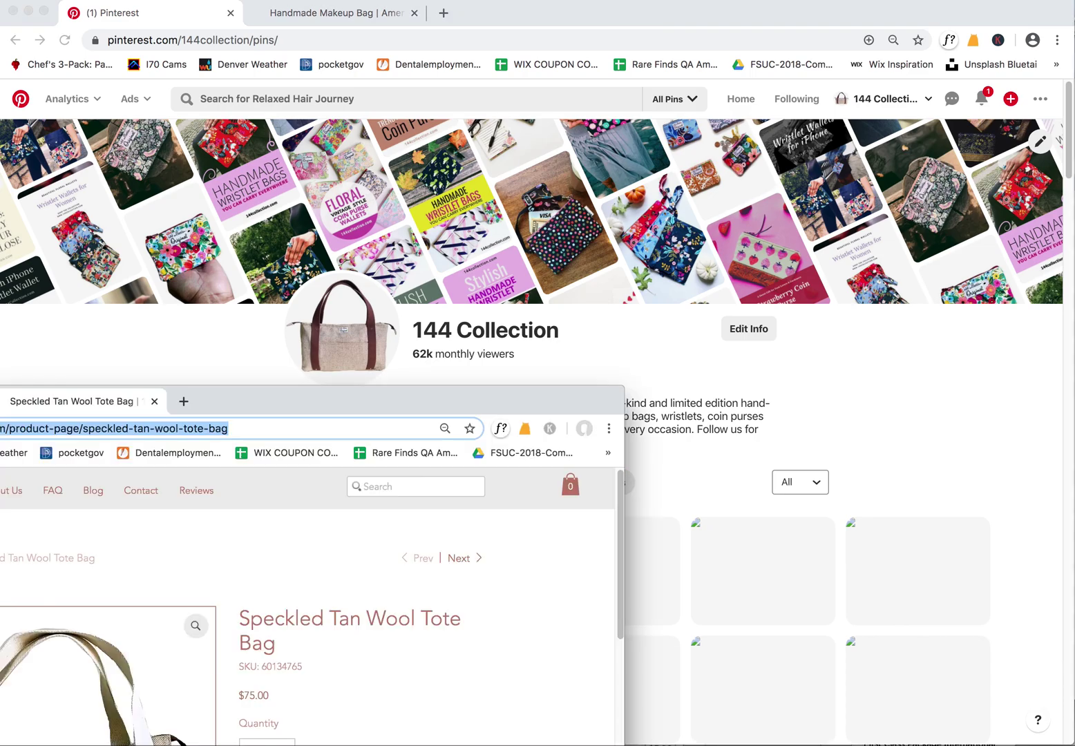